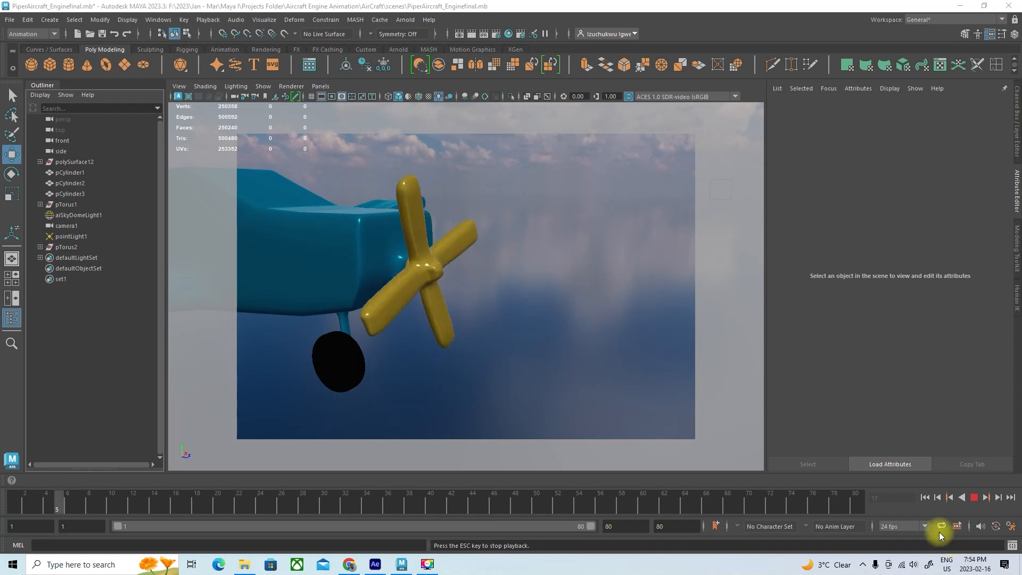
Stop the playback and move the propeller forward off the aircraft's nose, selecting pTorus1 behind it for inspection
{"action": "left_click", "coordinate": [973, 499]}
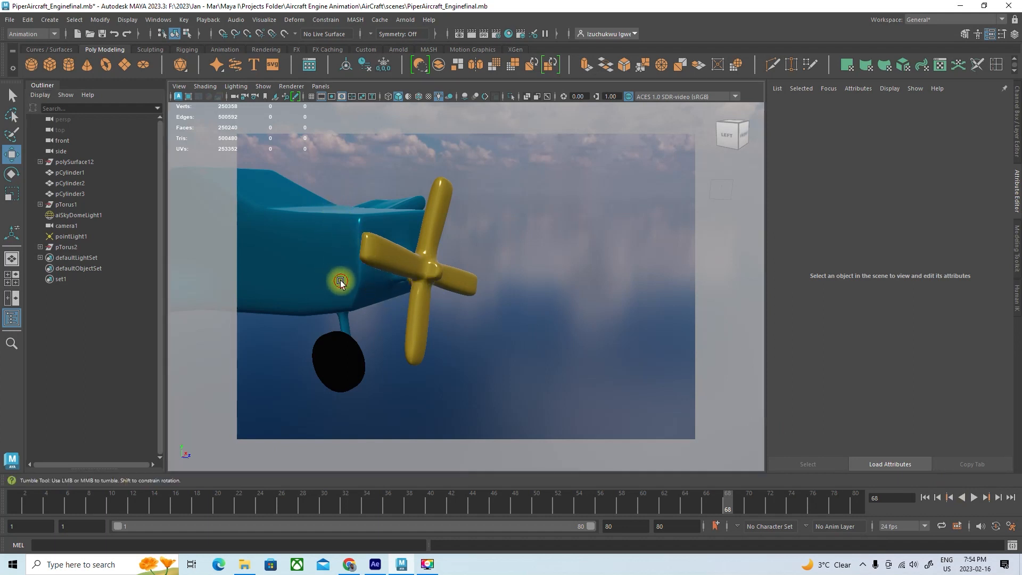
{"action": "middle_click_drag", "start_coordinate": [356, 278], "coordinate": [405, 276], "text": "alt"}
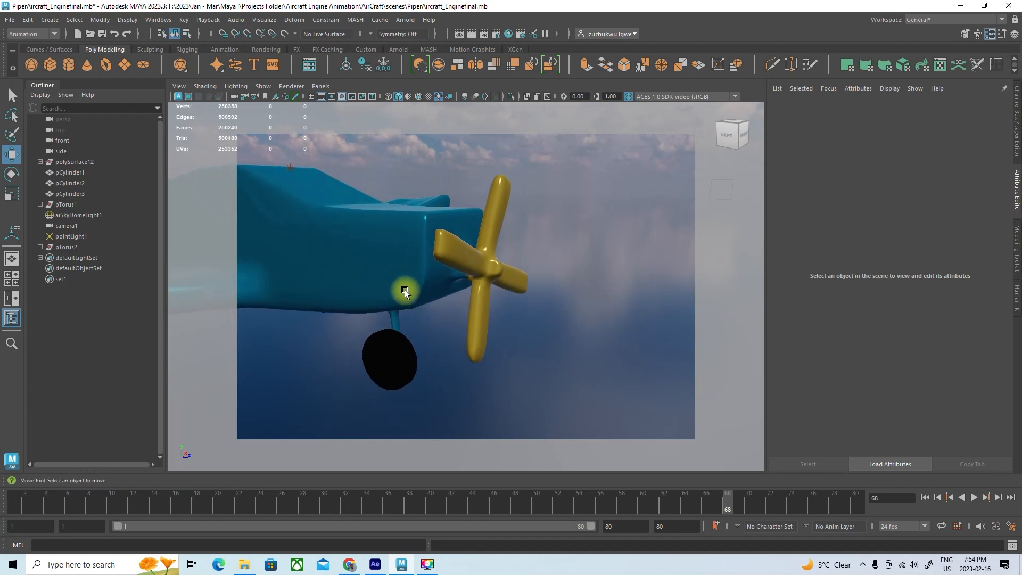
{"action": "left_click_drag", "start_coordinate": [392, 286], "coordinate": [436, 293], "text": "alt"}
{"action": "left_click", "coordinate": [469, 253]}
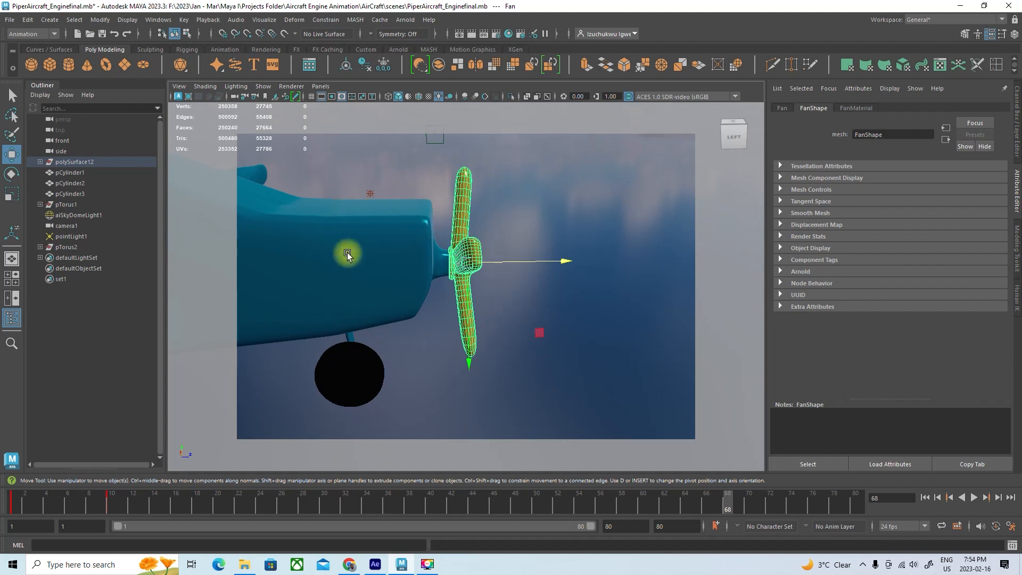
{"action": "left_click", "coordinate": [565, 260]}
{"action": "left_click_drag", "start_coordinate": [566, 260], "coordinate": [613, 260]}
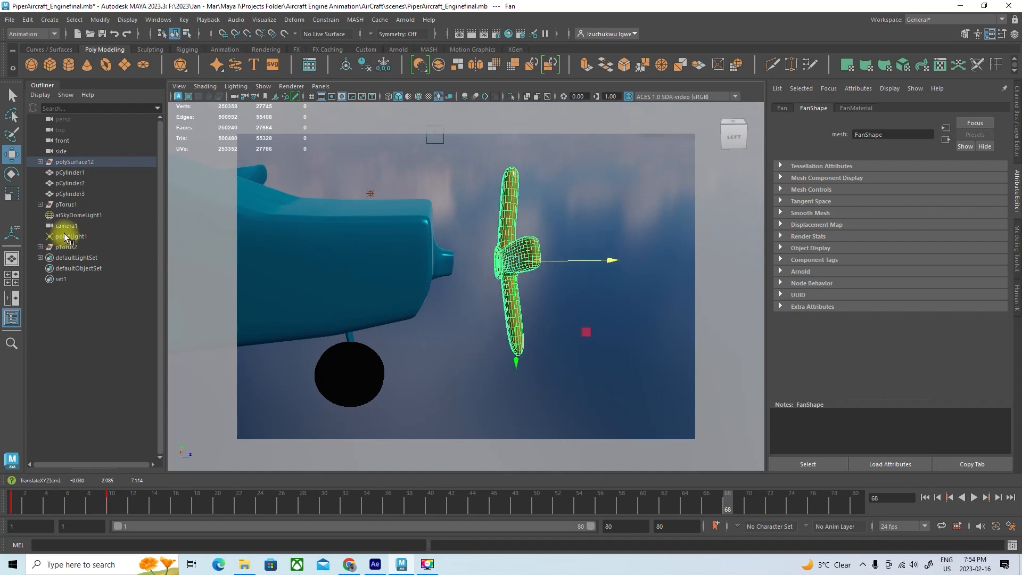
{"action": "left_click", "coordinate": [65, 204]}
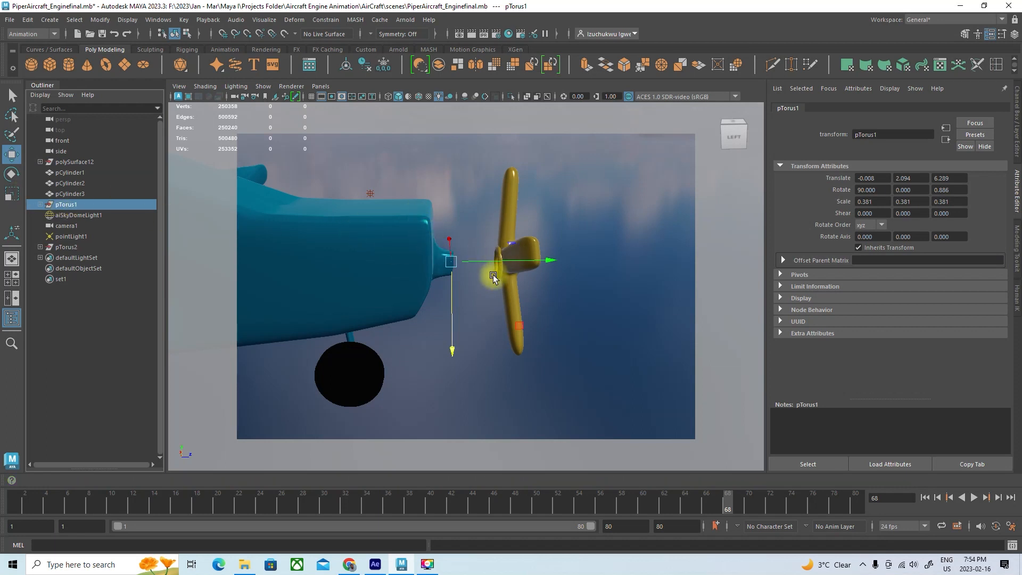
{"action": "left_click_drag", "start_coordinate": [435, 293], "coordinate": [318, 301], "text": "alt"}
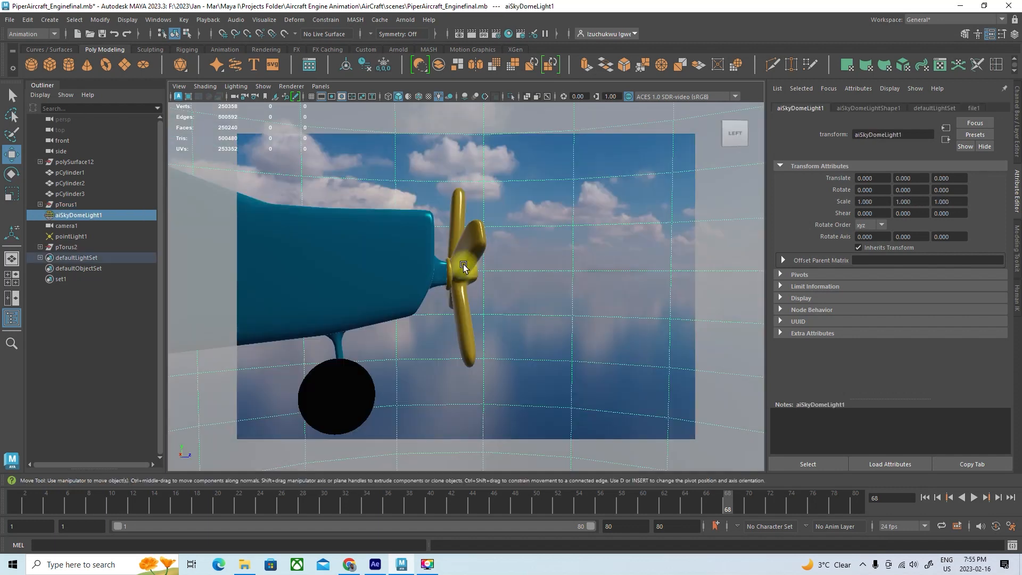
Select the Fan propeller and play its spin animation from frame 1, stopping it after a while
{"action": "left_click", "coordinate": [463, 263]}
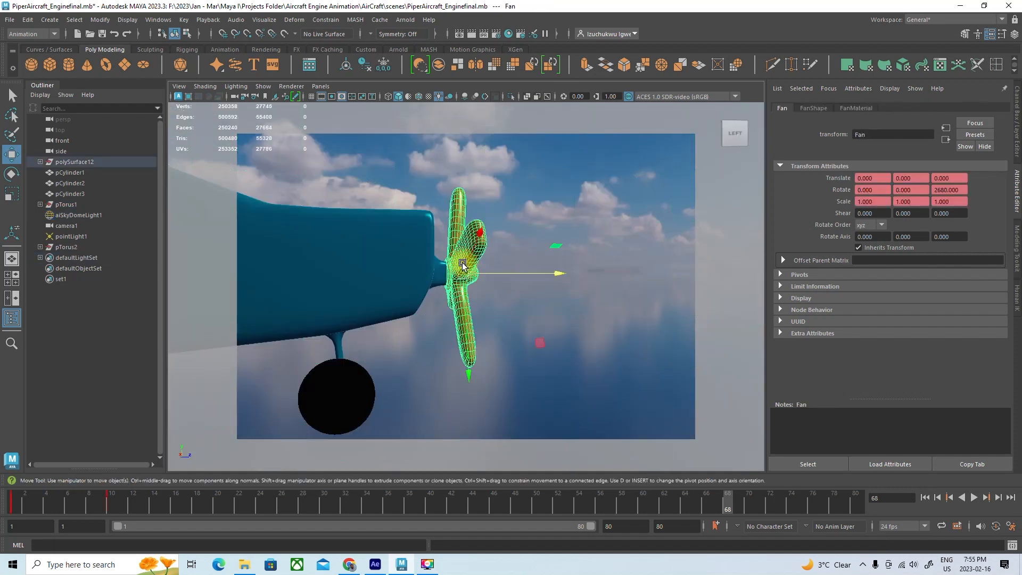
{"action": "left_click_drag", "start_coordinate": [725, 497], "coordinate": [6, 485]}
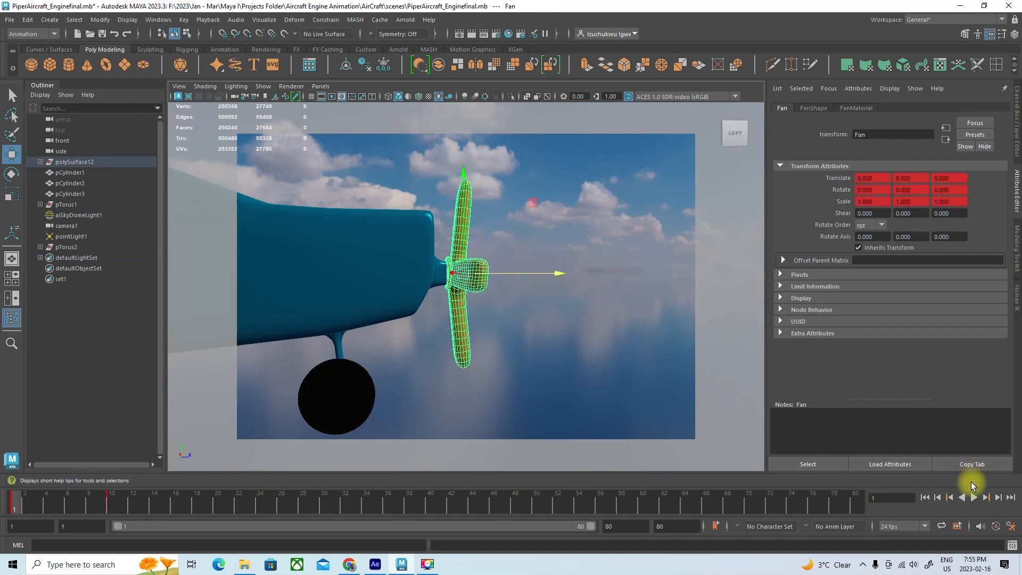
{"action": "left_click", "coordinate": [974, 497]}
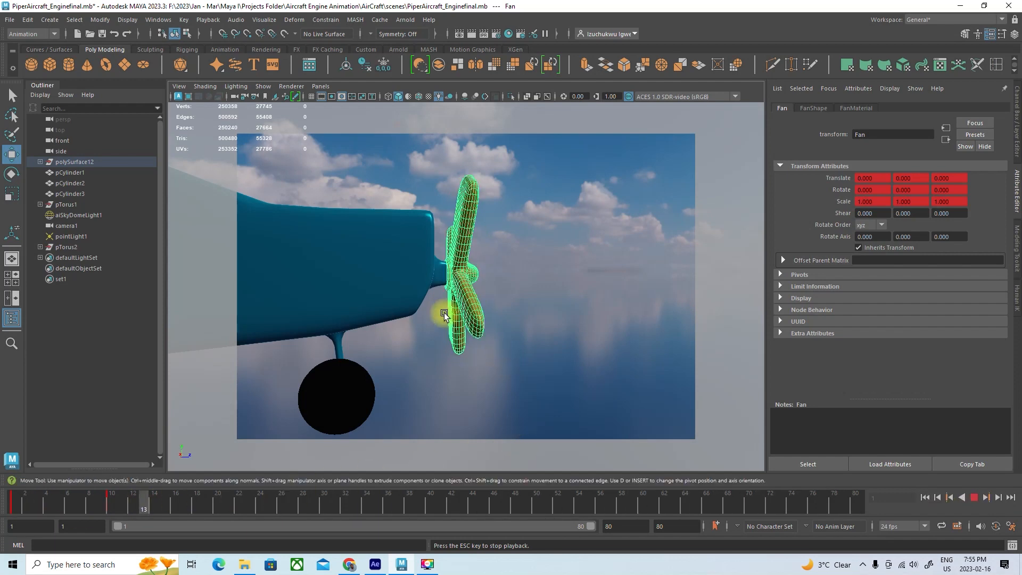
{"action": "left_click", "coordinate": [974, 497]}
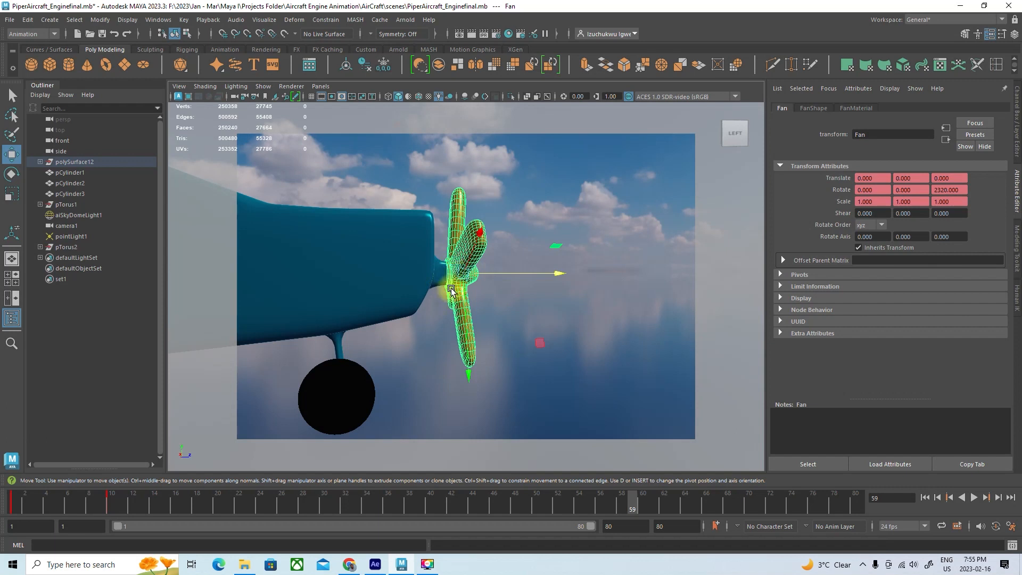
Try moving the Fan's pivot out ahead of the propeller and re-centering it with Center Pivot
{"action": "left_click_drag", "start_coordinate": [449, 296], "coordinate": [458, 292], "text": "alt"}
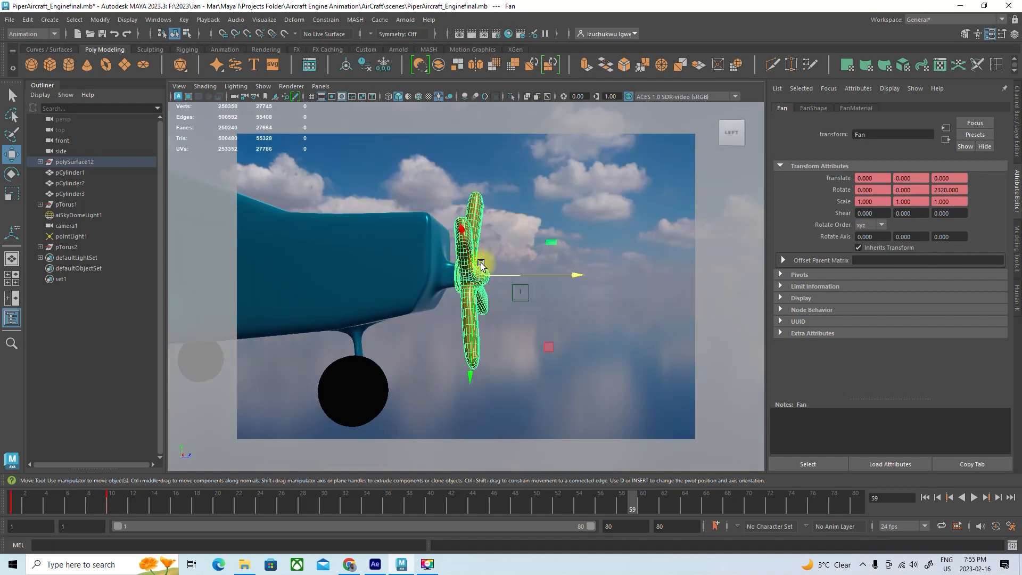
{"action": "left_click_drag", "start_coordinate": [524, 267], "coordinate": [592, 276]}
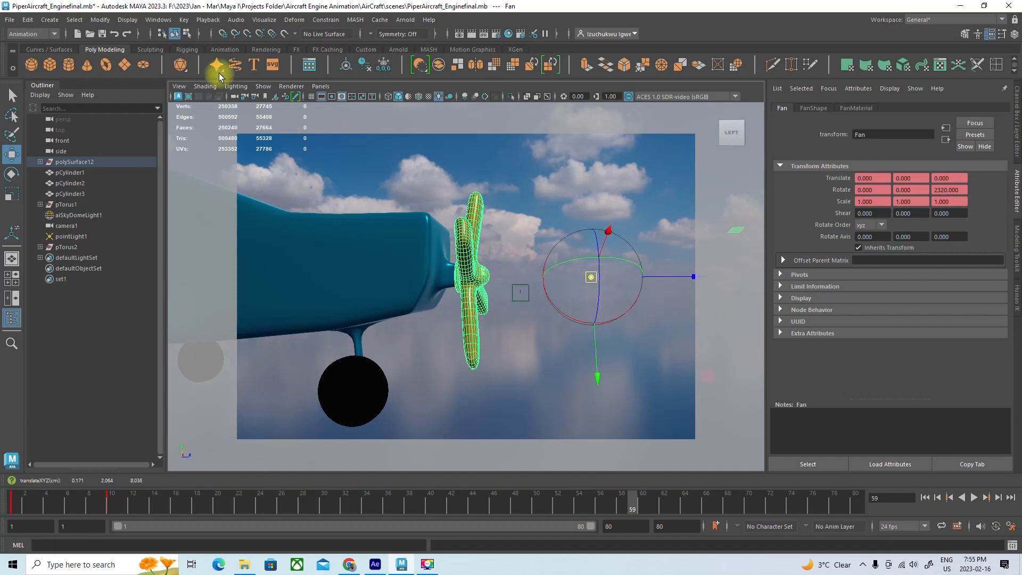
{"action": "left_click", "coordinate": [109, 24]}
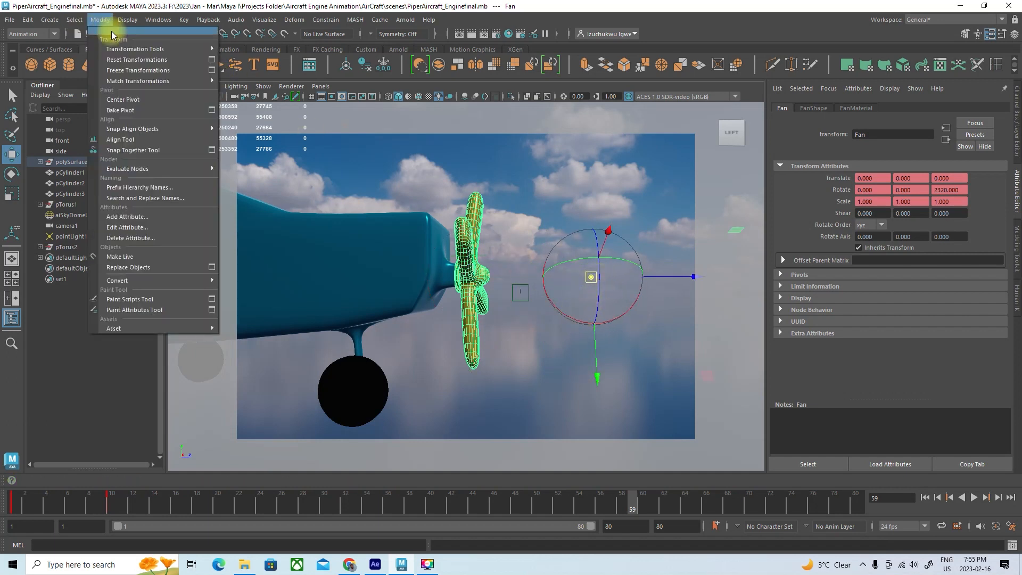
{"action": "left_click", "coordinate": [125, 99]}
{"action": "key", "text": "ctrl+z"}
Try deleting the Fan's animation keys and resetting its Rotate Z to 0
{"action": "left_click", "coordinate": [107, 500]}
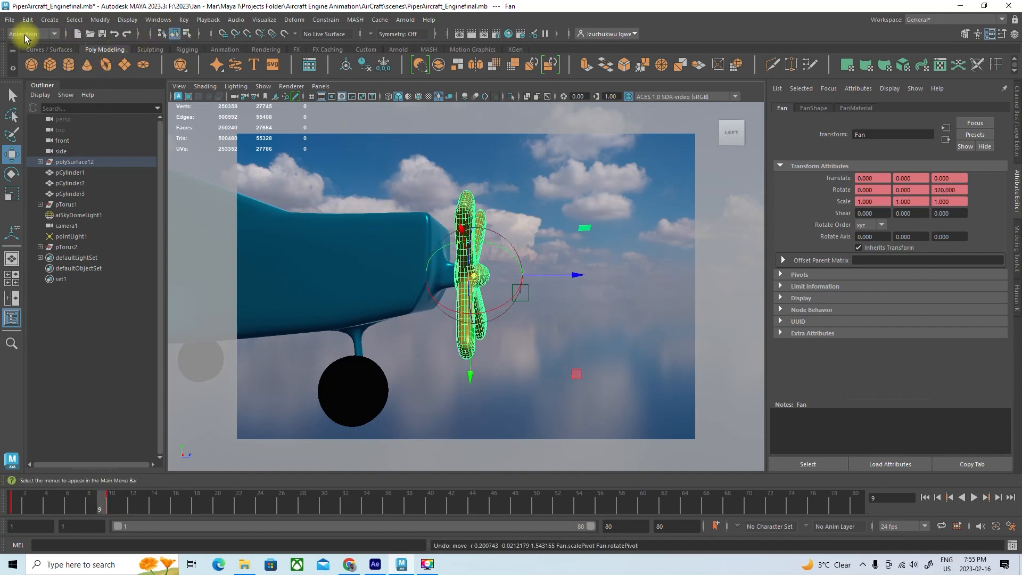
{"action": "left_click", "coordinate": [184, 21]}
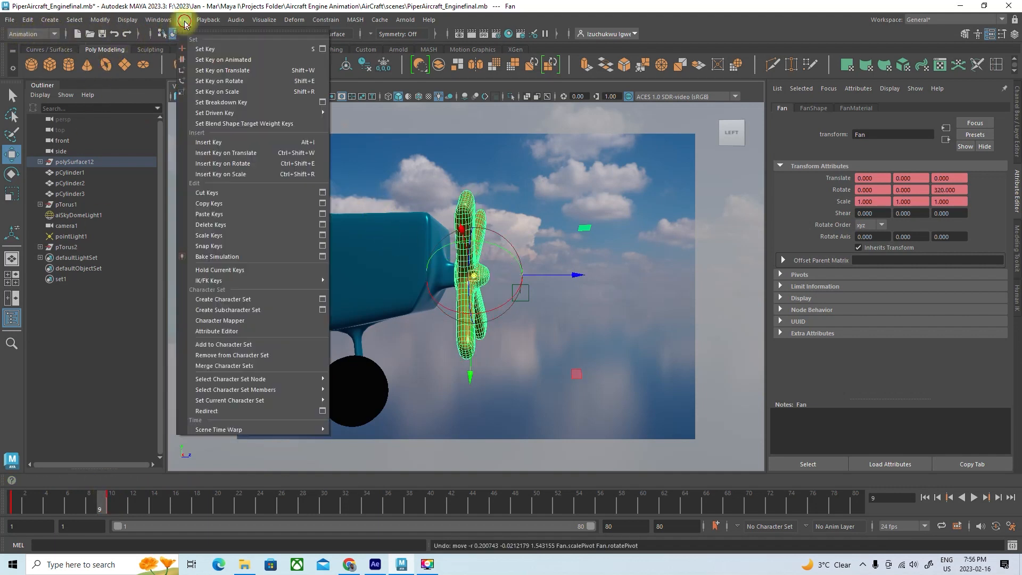
{"action": "left_click", "coordinate": [212, 173]}
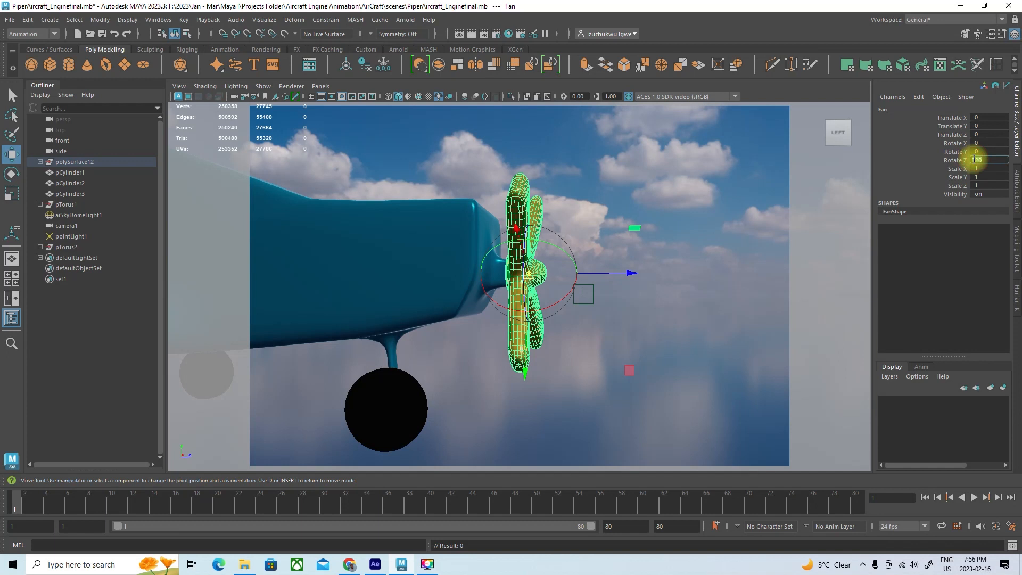
{"action": "key", "text": "Return"}
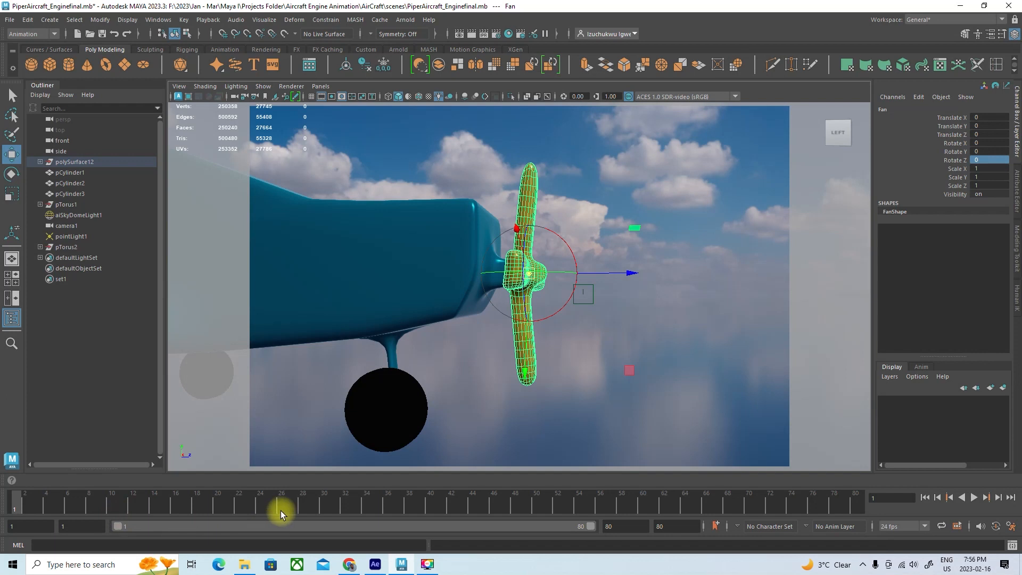
{"action": "key", "text": "ctrl+z"}
{"action": "key", "text": "ctrl+z"}
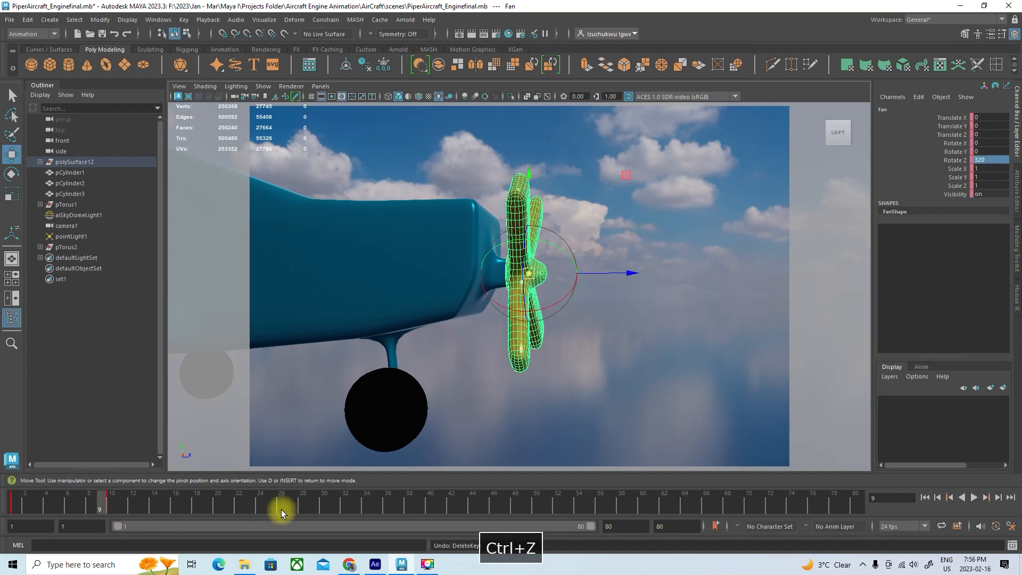
Return to frame 1 and delete all animation keys on the Fan
{"action": "left_click", "coordinate": [104, 500]}
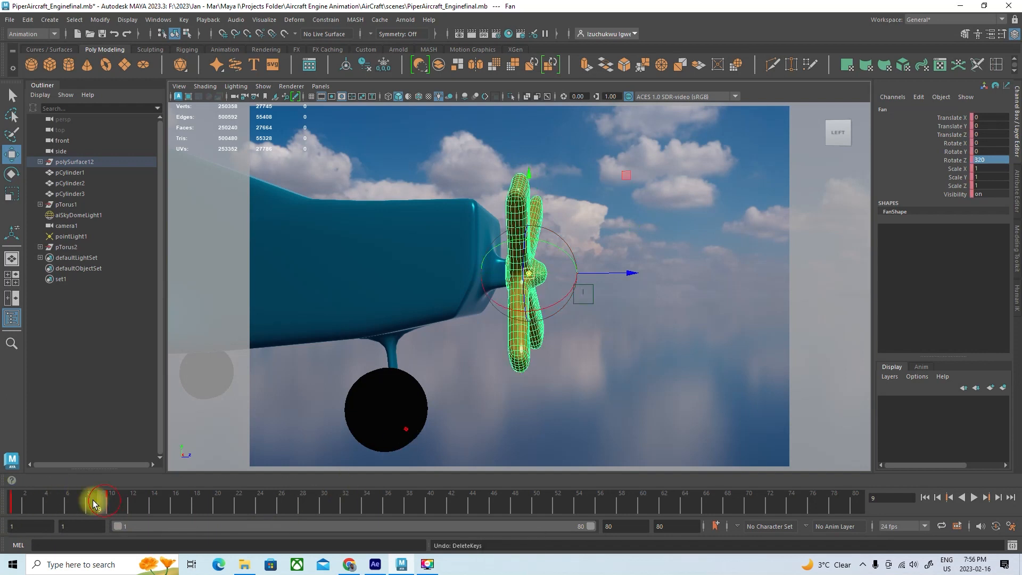
{"action": "left_click_drag", "start_coordinate": [99, 503], "coordinate": [5, 503]}
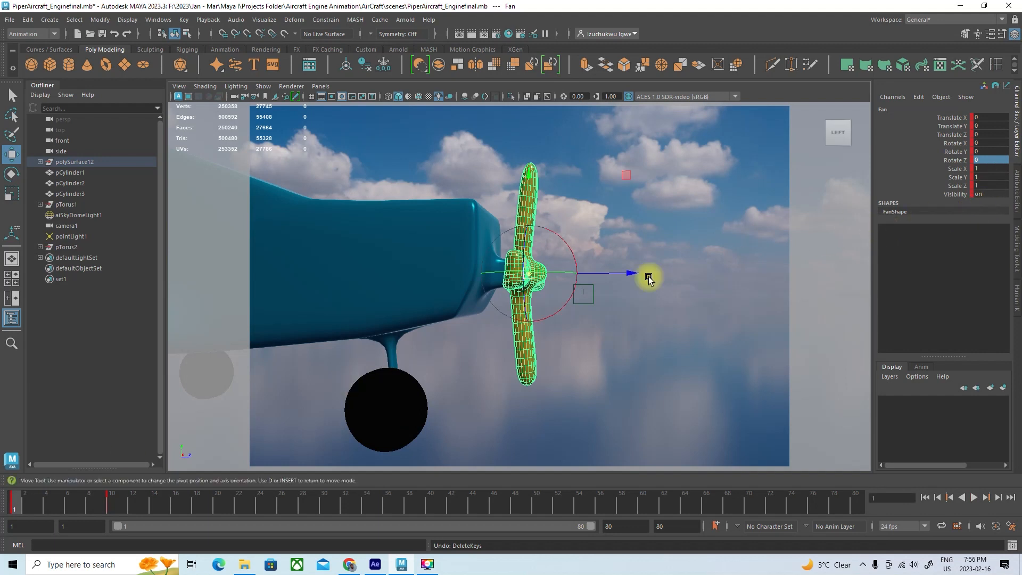
{"action": "left_click", "coordinate": [184, 19]}
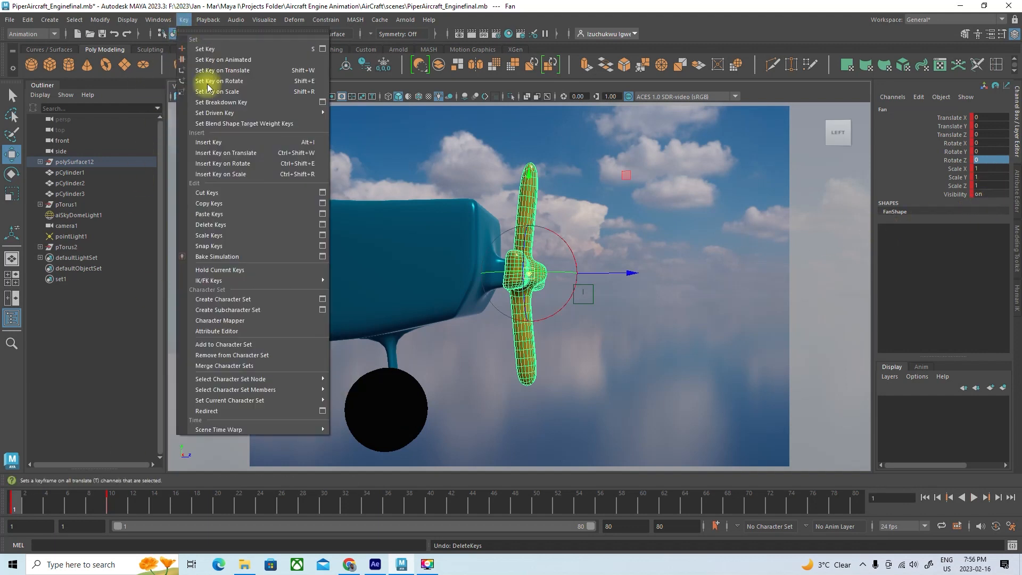
{"action": "left_click", "coordinate": [220, 224]}
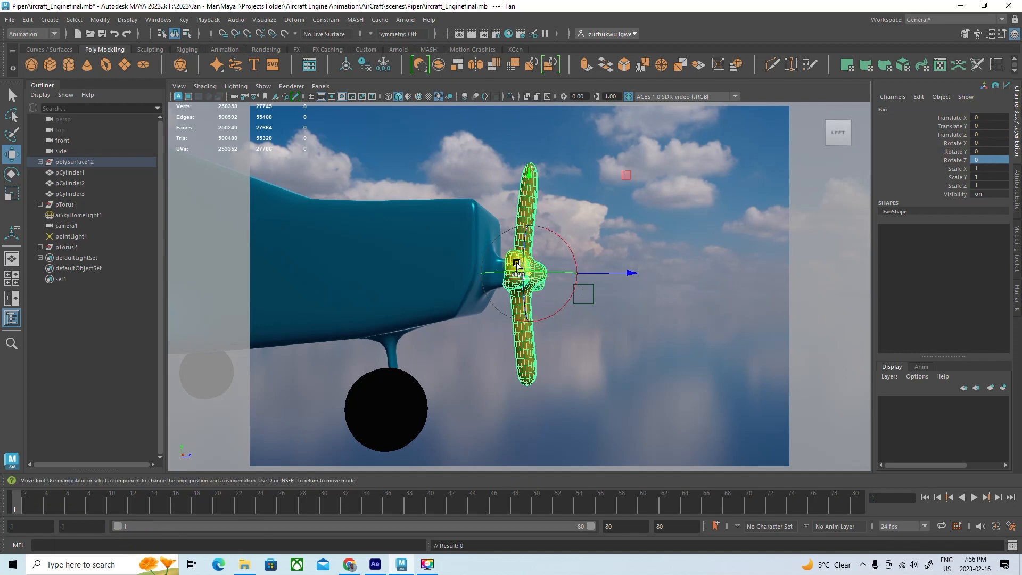
Leave pivot editing and delete the Fan's construction history
{"action": "key", "text": "d"}
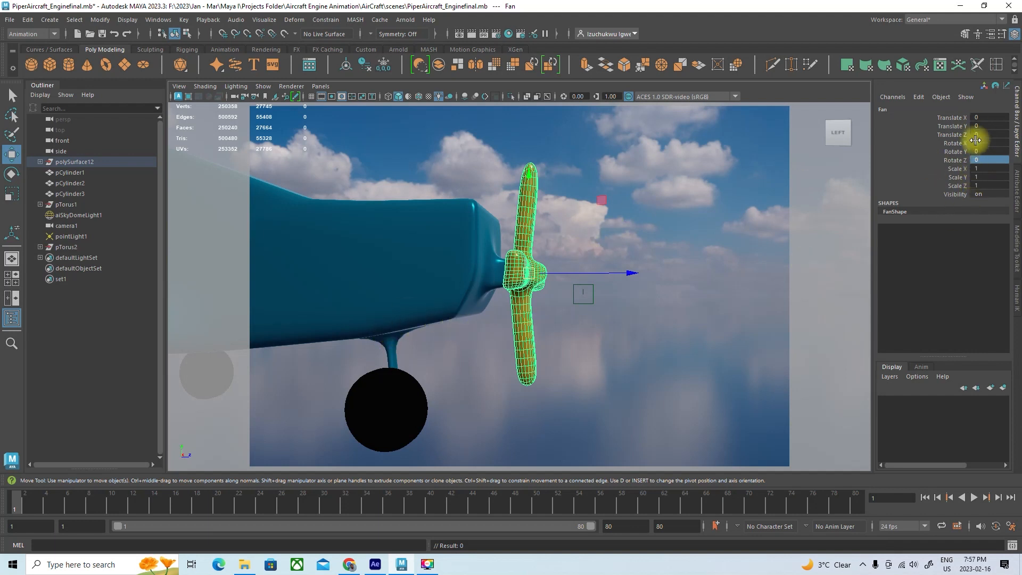
{"action": "left_click", "coordinate": [97, 22]}
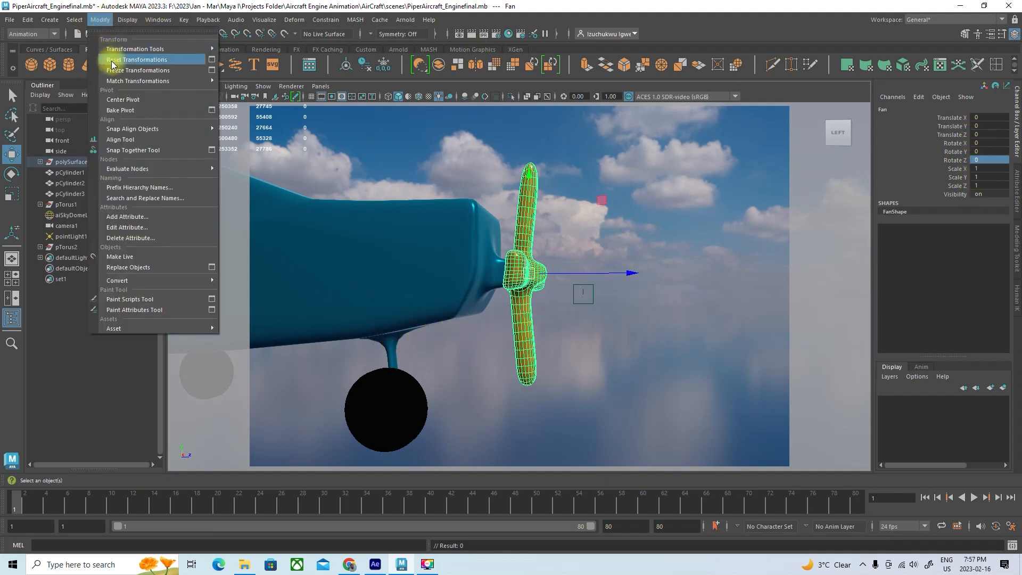
{"action": "left_click", "coordinate": [38, 21]}
{"action": "left_click", "coordinate": [27, 19]}
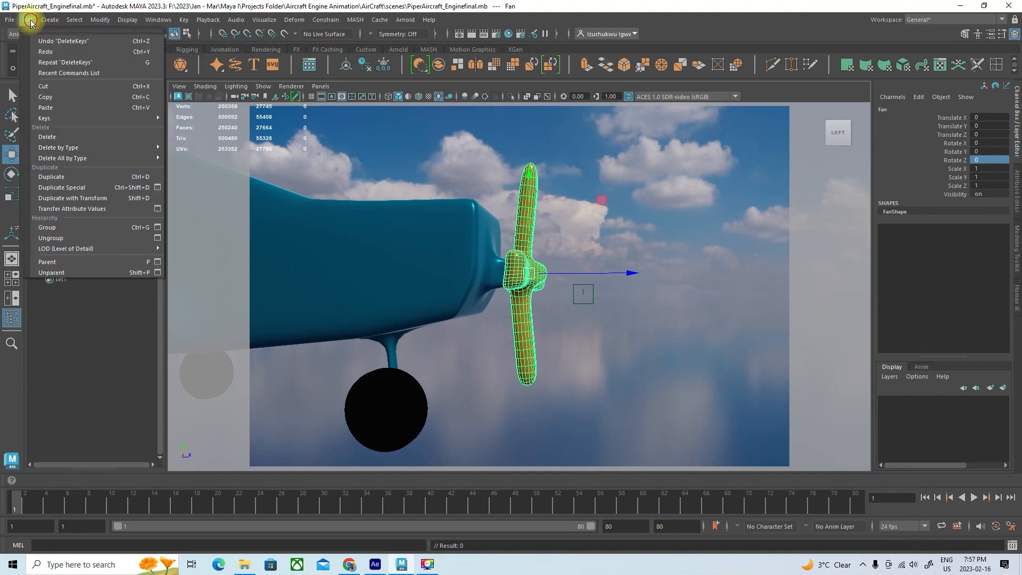
{"action": "mouse_move", "coordinate": [70, 153]}
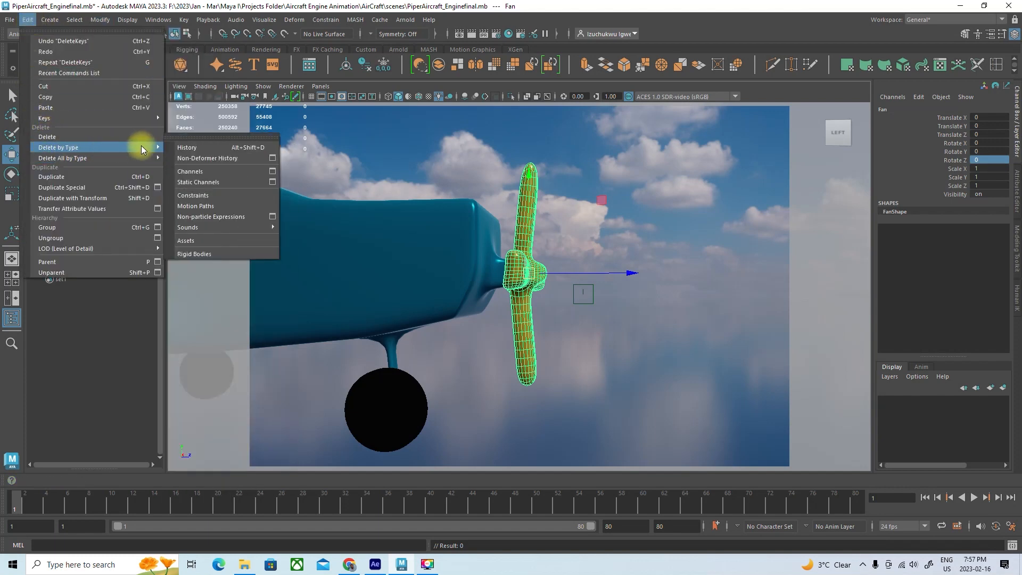
{"action": "left_click", "coordinate": [197, 150]}
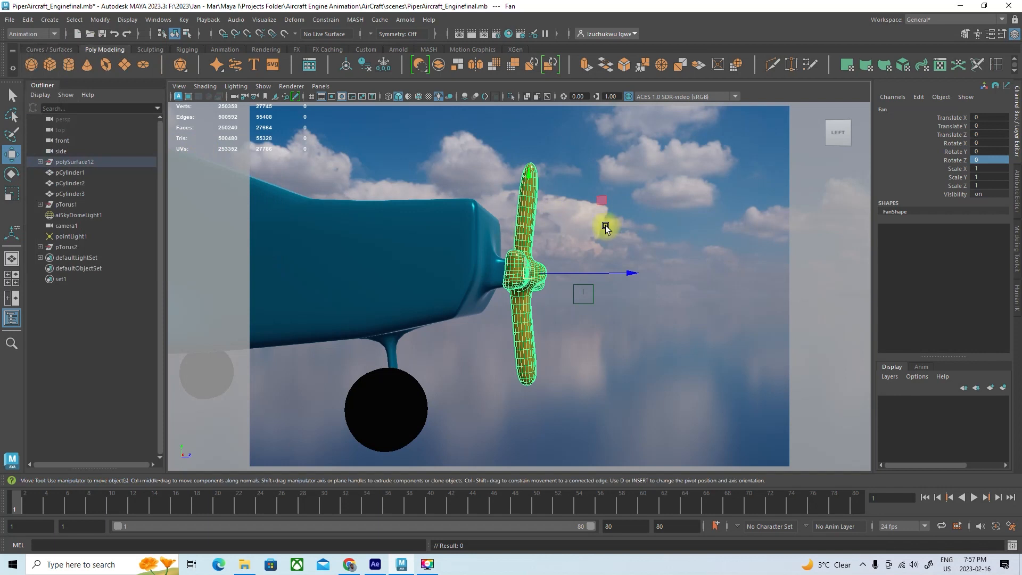
Set a key on aiSkyDomeLight1 at frame 1 and try changing its Rotate X at frame 10
{"action": "left_click", "coordinate": [819, 254]}
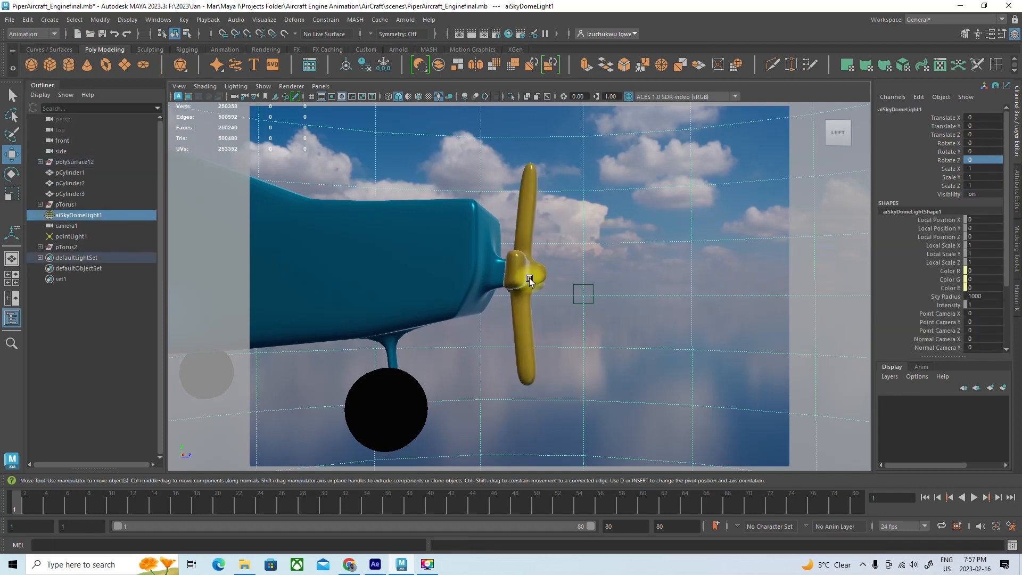
{"action": "key", "text": "s"}
{"action": "left_click", "coordinate": [112, 503]}
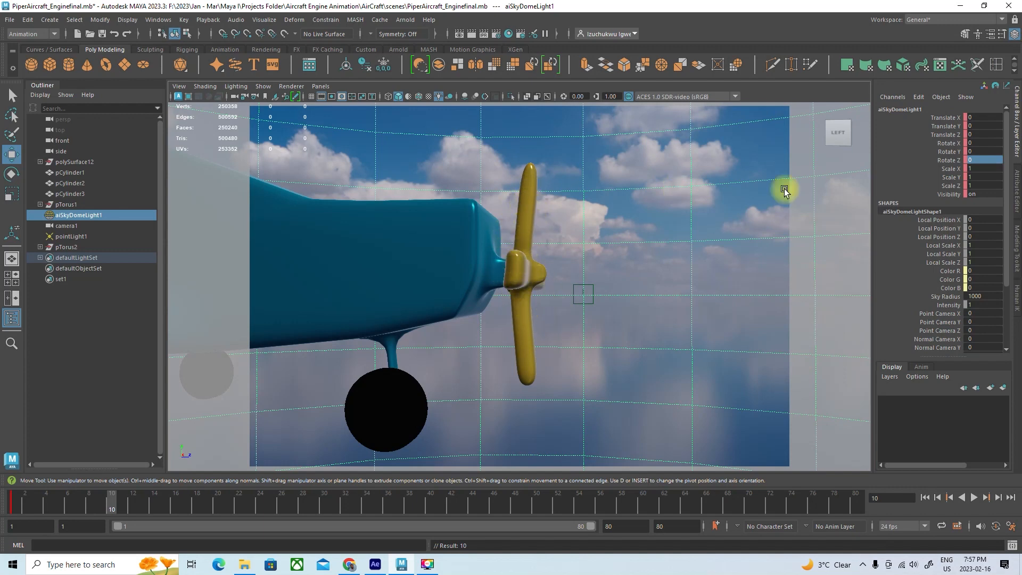
{"action": "mouse_move", "coordinate": [968, 143]}
{"action": "left_mouse_down"}
{"action": "mouse_move", "coordinate": [1013, 143]}
{"action": "mouse_move", "coordinate": [968, 142]}
{"action": "left_mouse_up"}
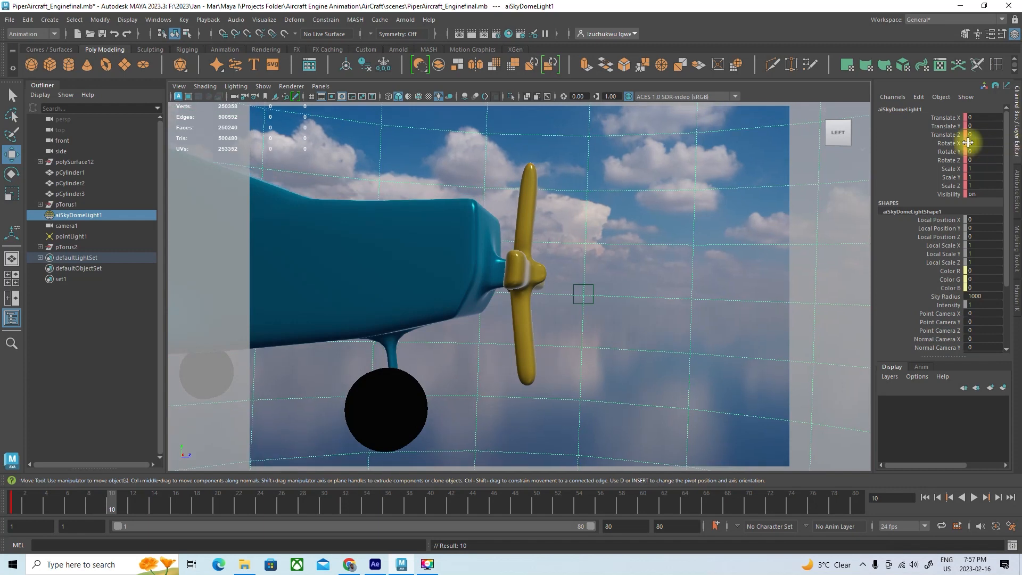
{"action": "key", "text": "ctrl+z"}
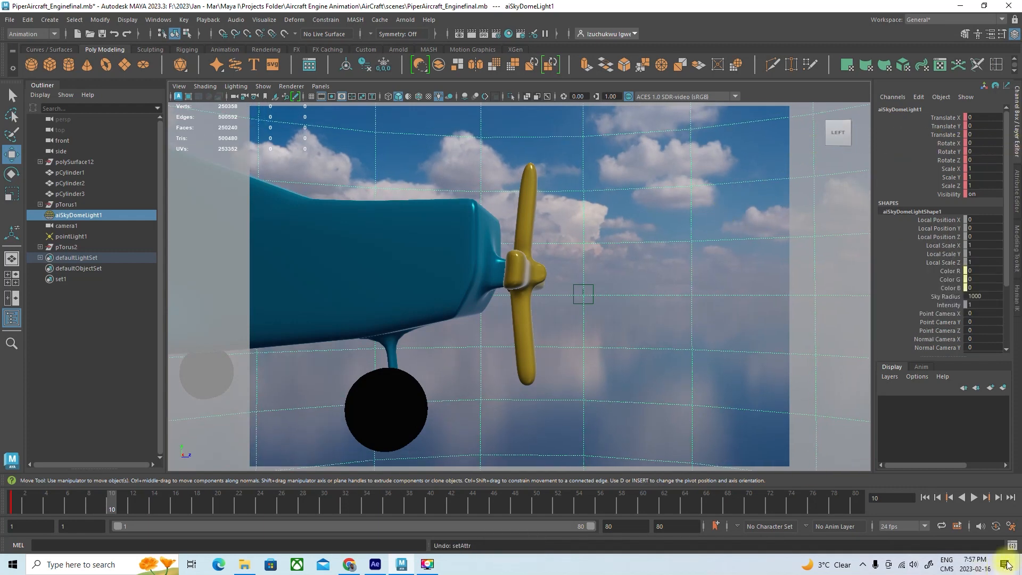
Select the Fan at frame 10, test its Rotate X and Rotate Y channels, and set Rotate Z to 85
{"action": "left_click", "coordinate": [533, 233]}
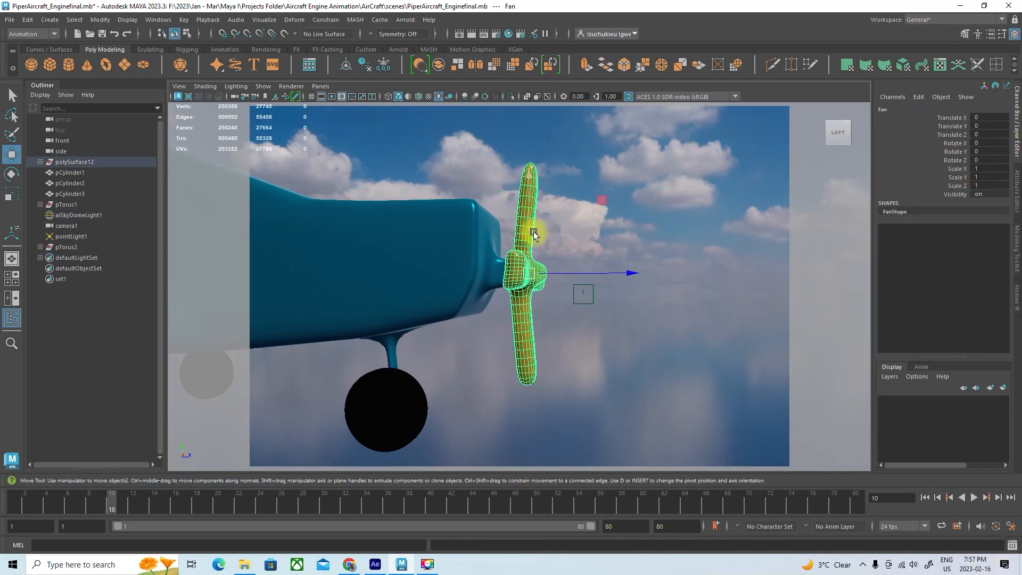
{"action": "left_click", "coordinate": [987, 143]}
{"action": "left_click_drag", "start_coordinate": [987, 142], "coordinate": [979, 143]}
{"action": "key", "text": "ctrl+z"}
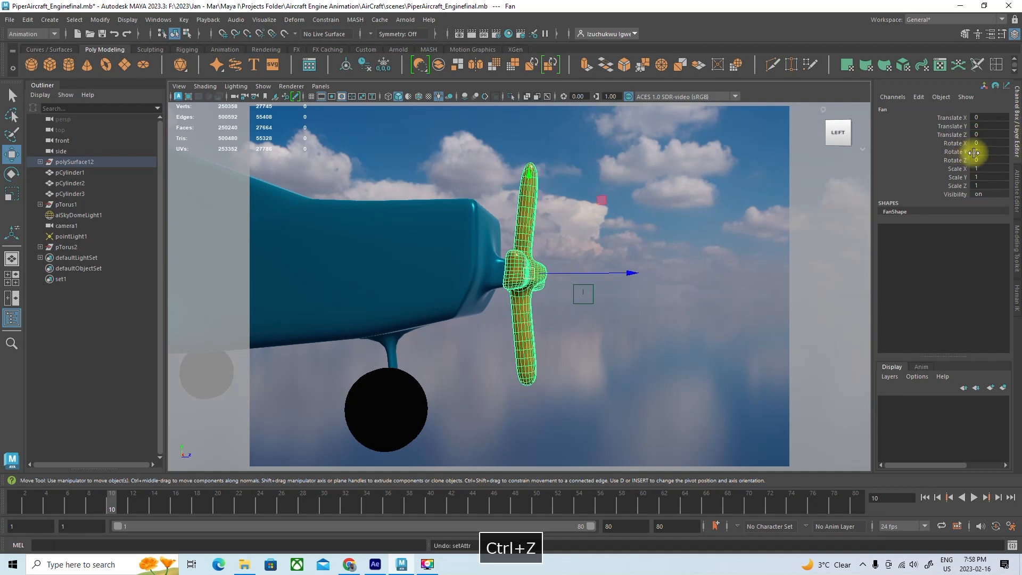
{"action": "left_click", "coordinate": [976, 152]}
{"action": "left_click_drag", "start_coordinate": [975, 152], "coordinate": [975, 151]}
{"action": "key", "text": "ctrl+z"}
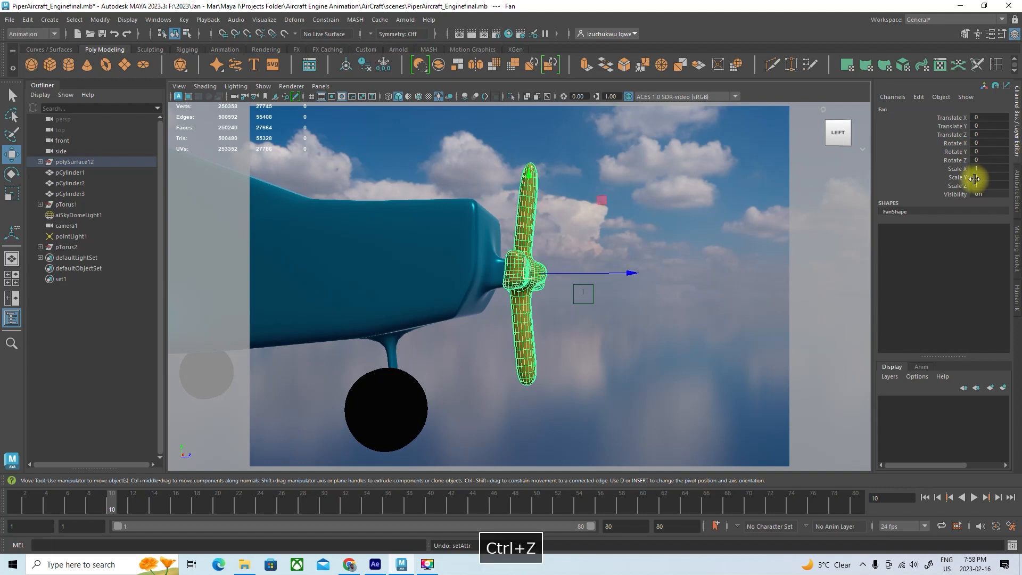
{"action": "left_click_drag", "start_coordinate": [994, 160], "coordinate": [1014, 164]}
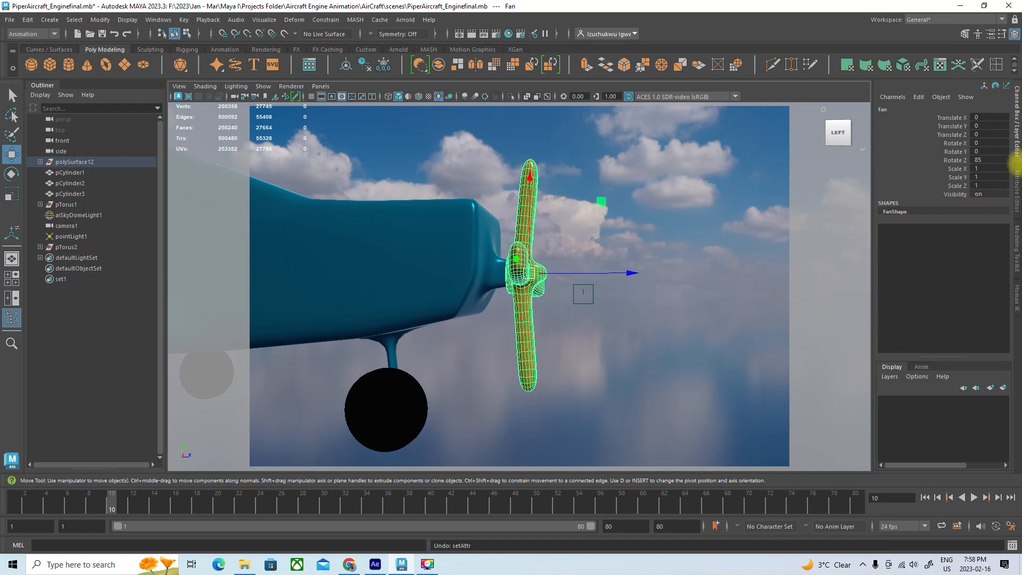
Undo the Fan's test rotation about Z
{"action": "key", "text": "ctrl+z"}
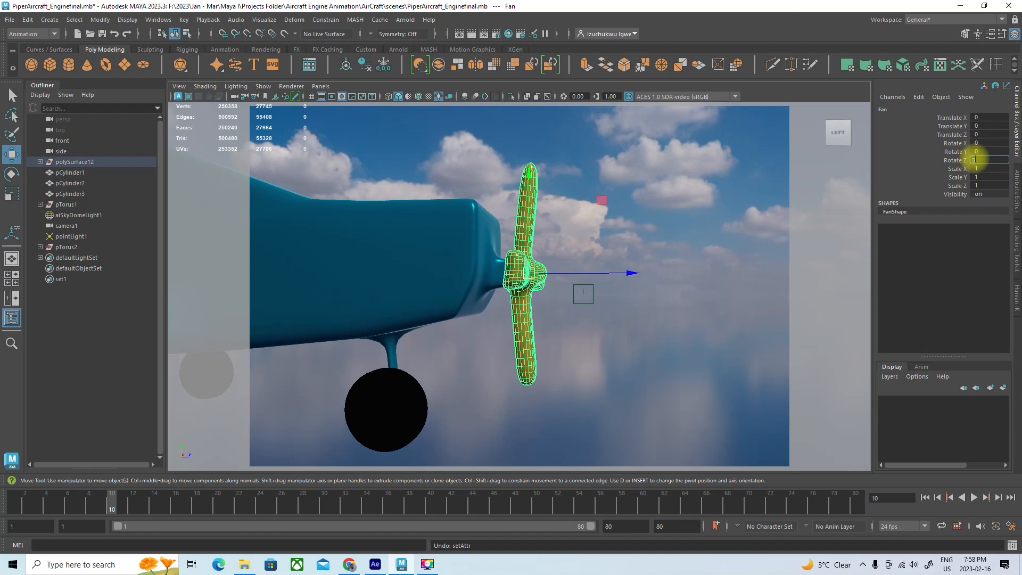
{"action": "left_click", "coordinate": [977, 160]}
{"action": "type", "text": "360"}
{"action": "key", "text": "Return"}
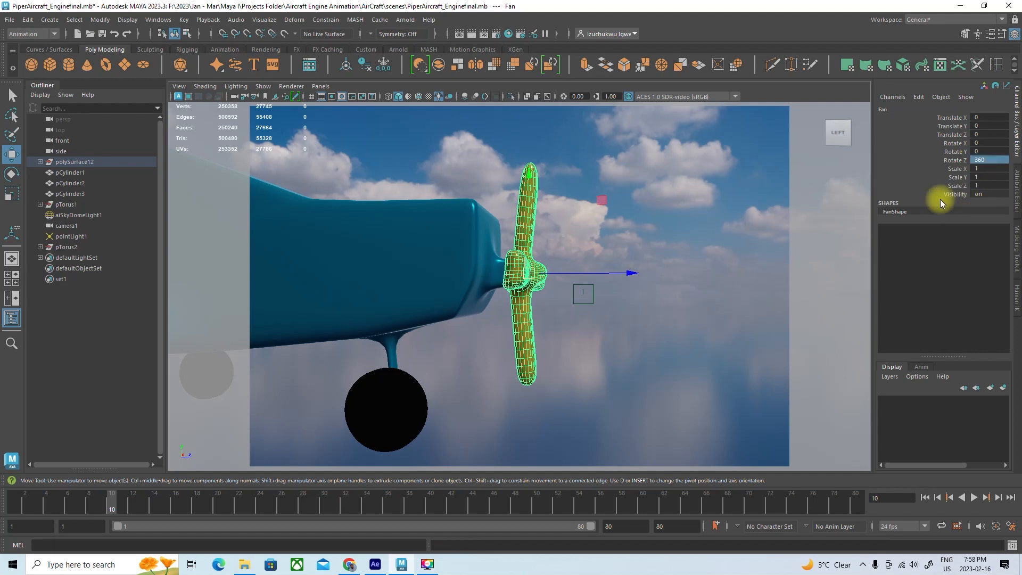
{"action": "left_click", "coordinate": [904, 154]}
{"action": "key", "text": "e"}
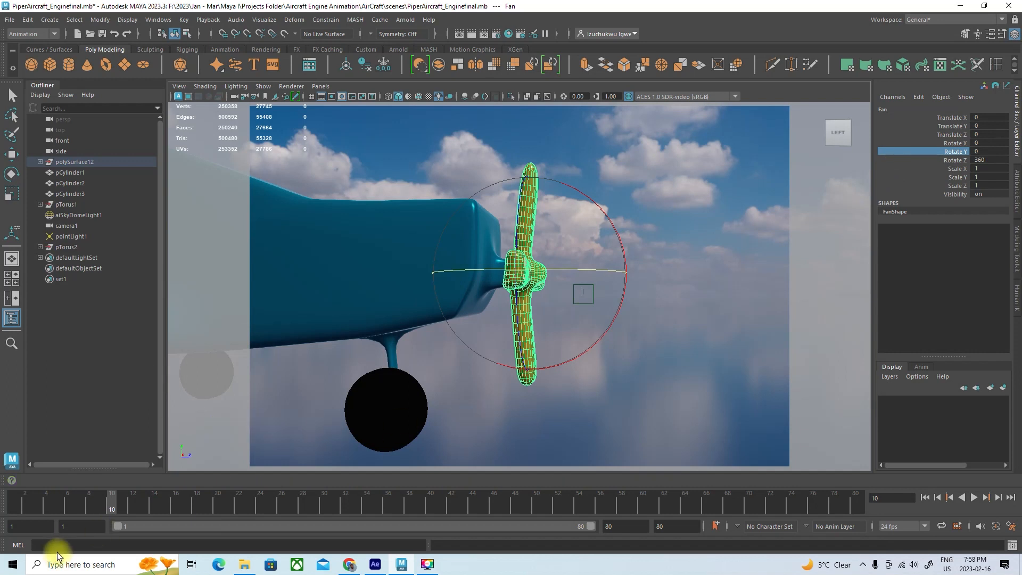
{"action": "left_click_drag", "start_coordinate": [110, 504], "coordinate": [7, 499]}
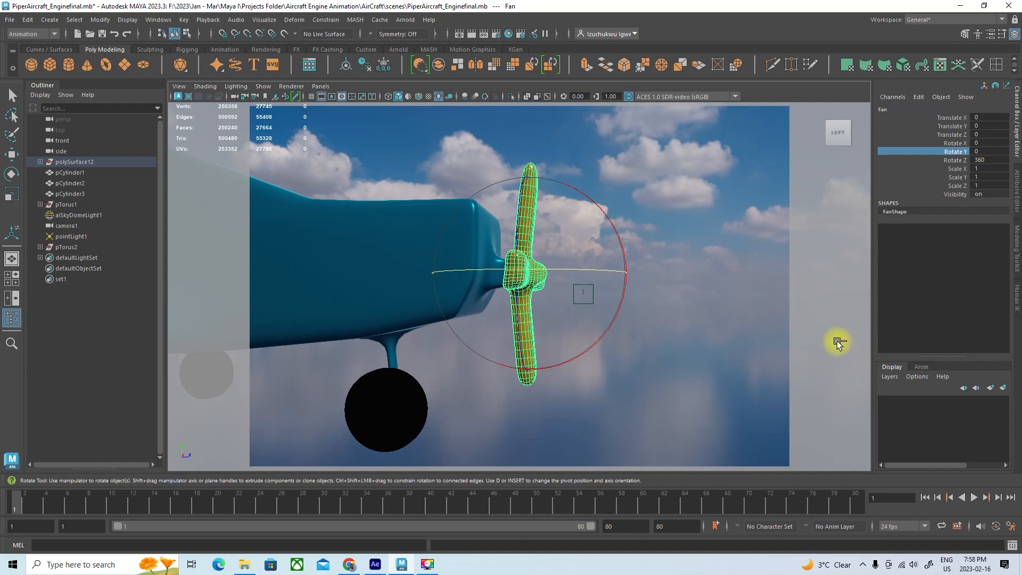
{"action": "key", "text": "ctrl+z"}
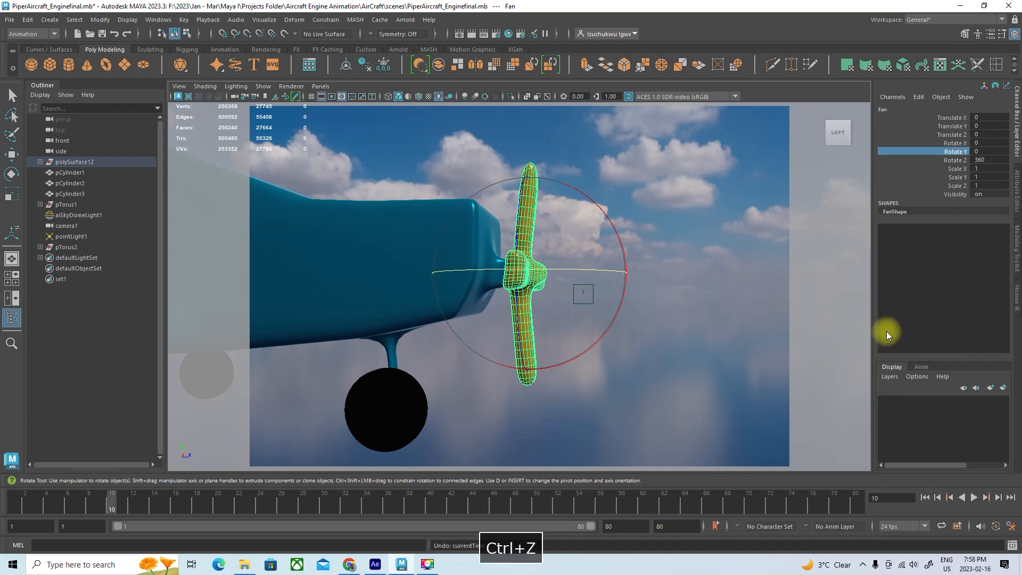
Set a key on the Fan at frame 1 and another at frame 10 with Rotate Z set to 360
{"action": "left_click_drag", "start_coordinate": [116, 498], "coordinate": [6, 497]}
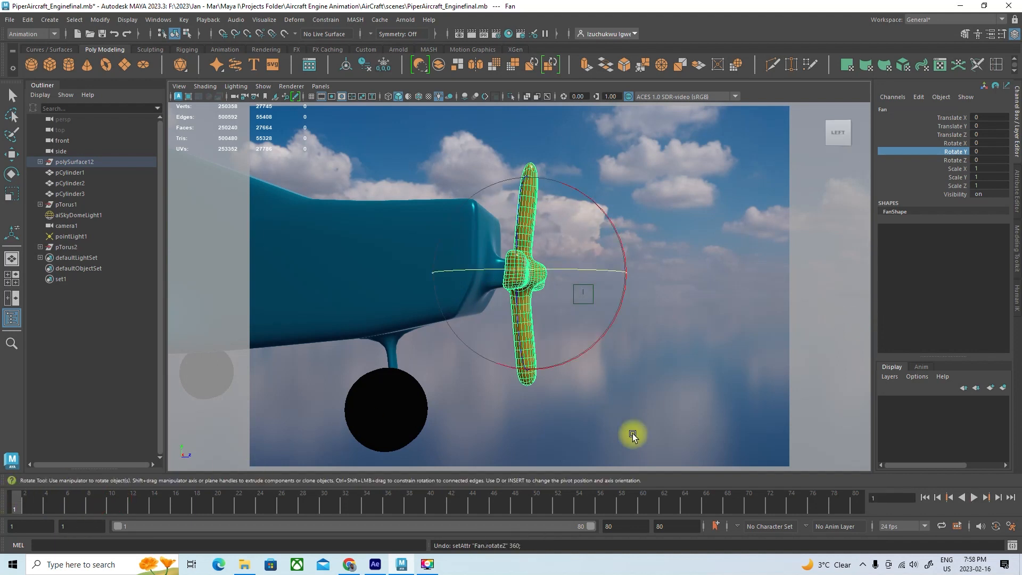
{"action": "key", "text": "s"}
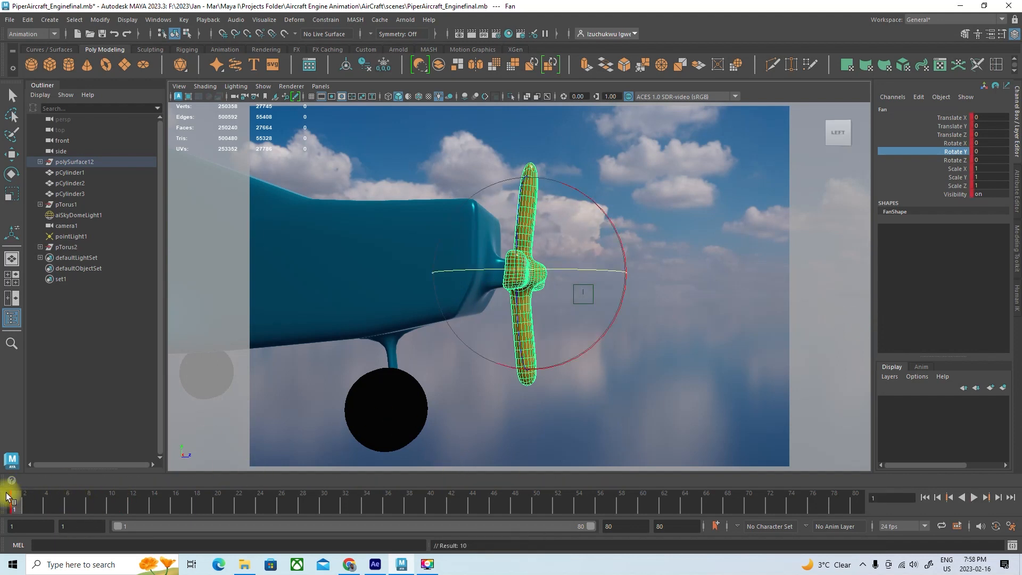
{"action": "left_click_drag", "start_coordinate": [16, 503], "coordinate": [111, 506]}
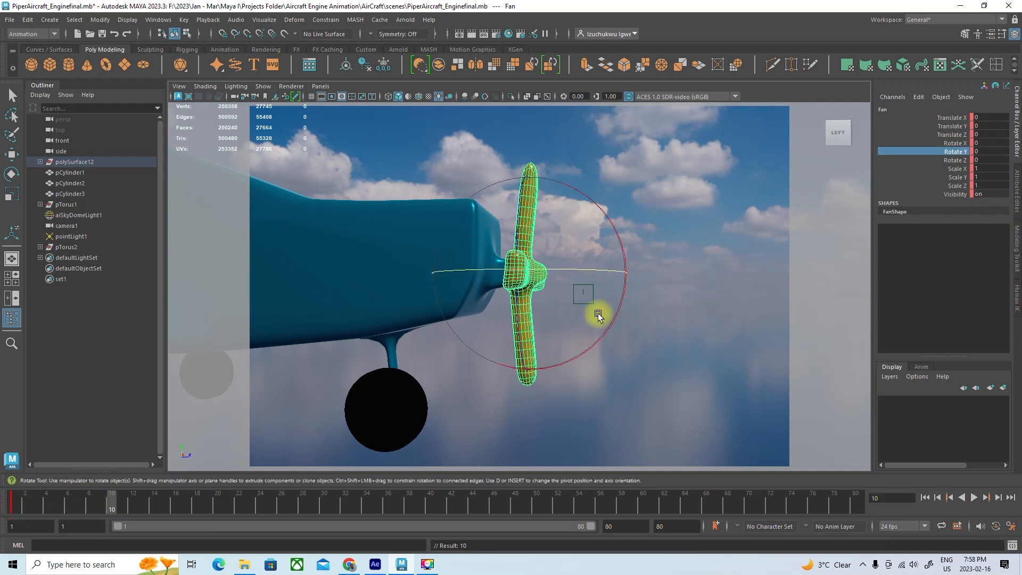
{"action": "double_click", "coordinate": [978, 159]}
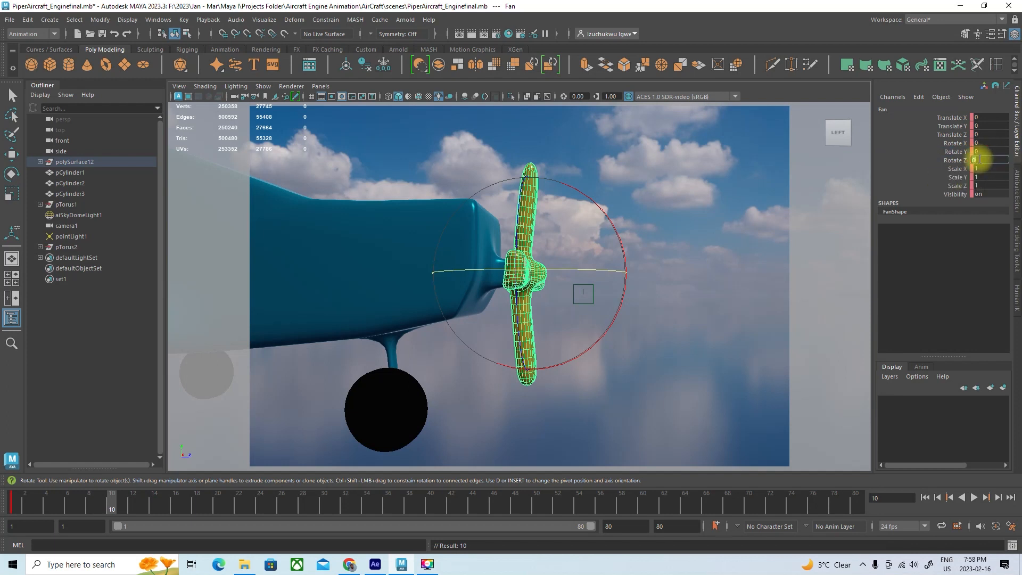
{"action": "type", "text": "360"}
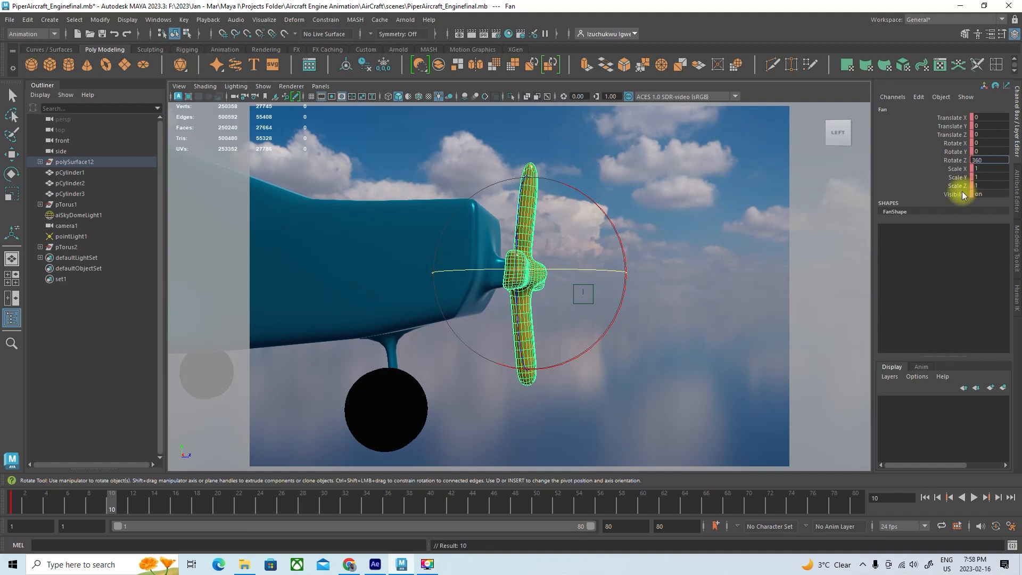
{"action": "key", "text": "Return"}
{"action": "left_click", "coordinate": [891, 169]}
{"action": "key", "text": "s"}
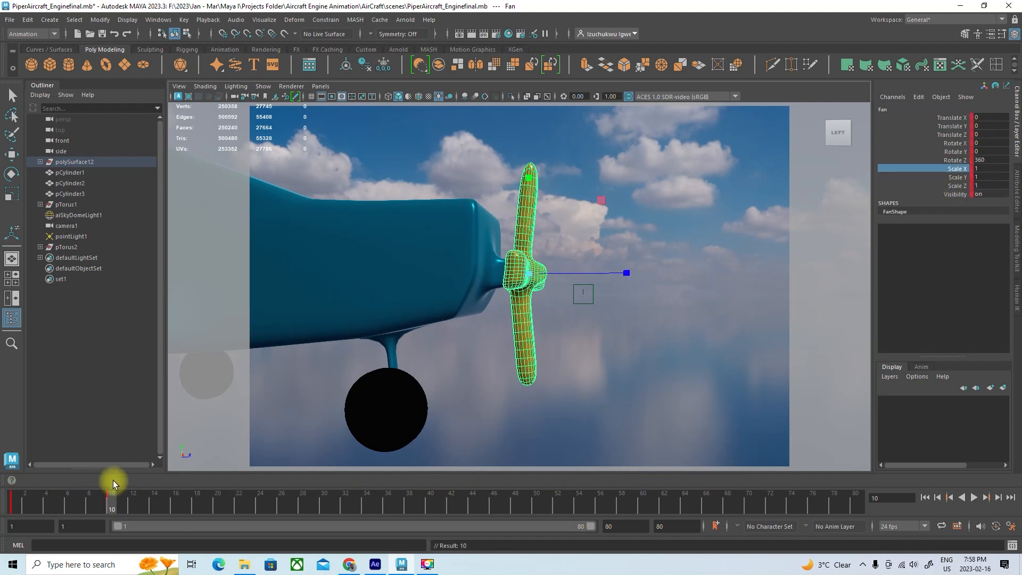
Play back the Fan's keyed rotation and stop the playback
{"action": "left_click", "coordinate": [975, 496]}
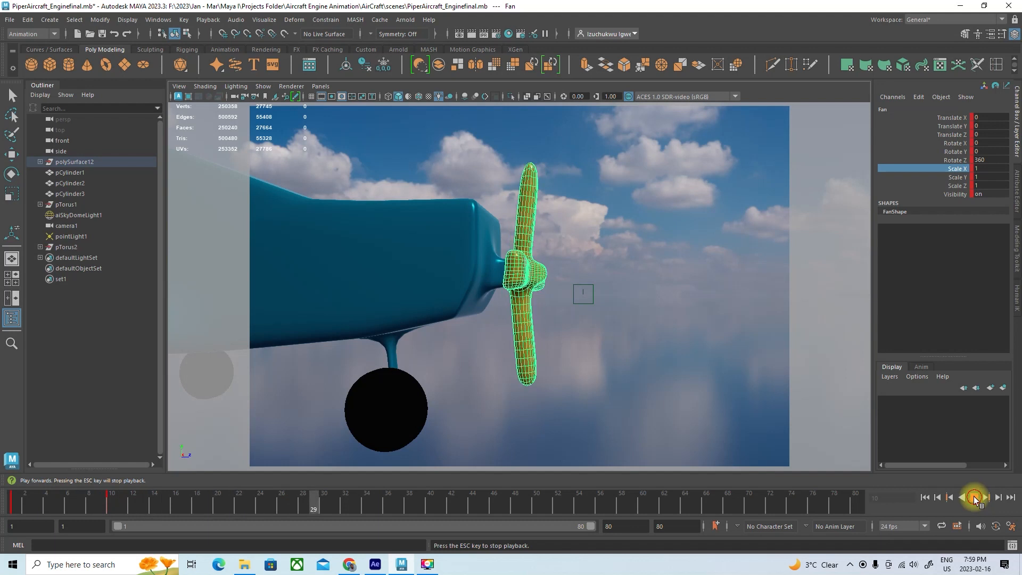
{"action": "left_click", "coordinate": [974, 497]}
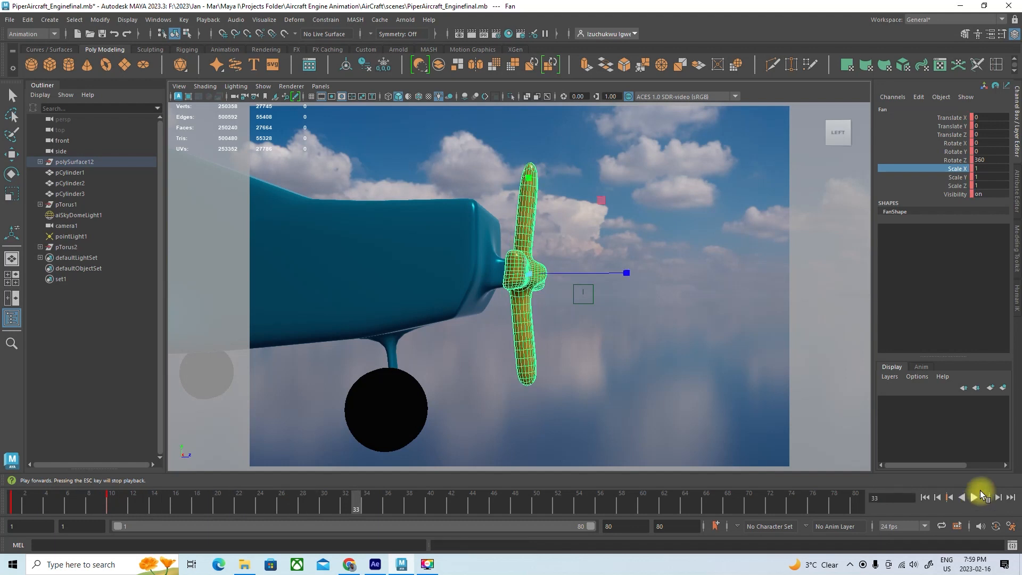
Open the Graph Editor for the Fan and select the keys of all its animation curves
{"action": "left_click", "coordinate": [158, 23]}
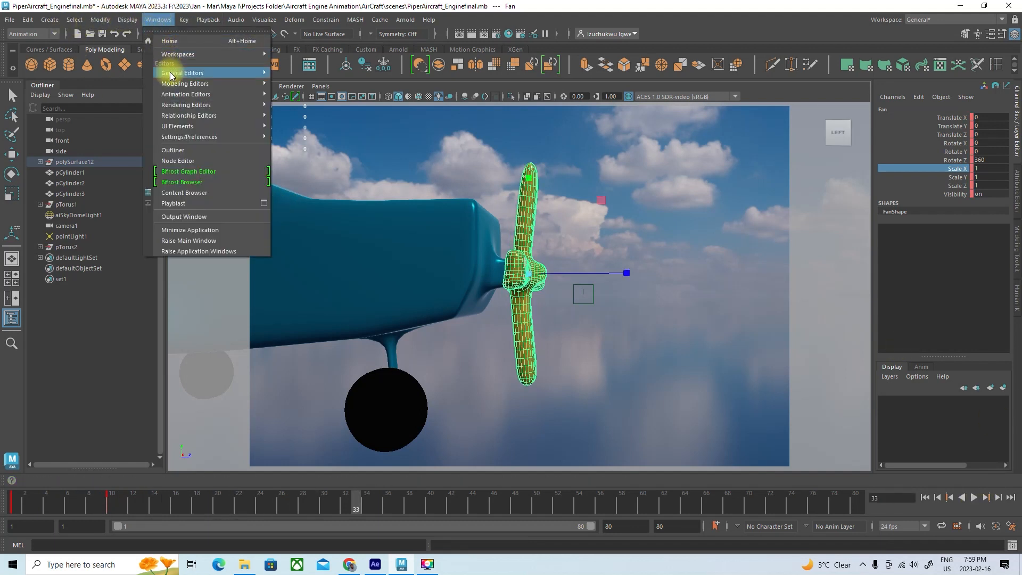
{"action": "mouse_move", "coordinate": [178, 95]}
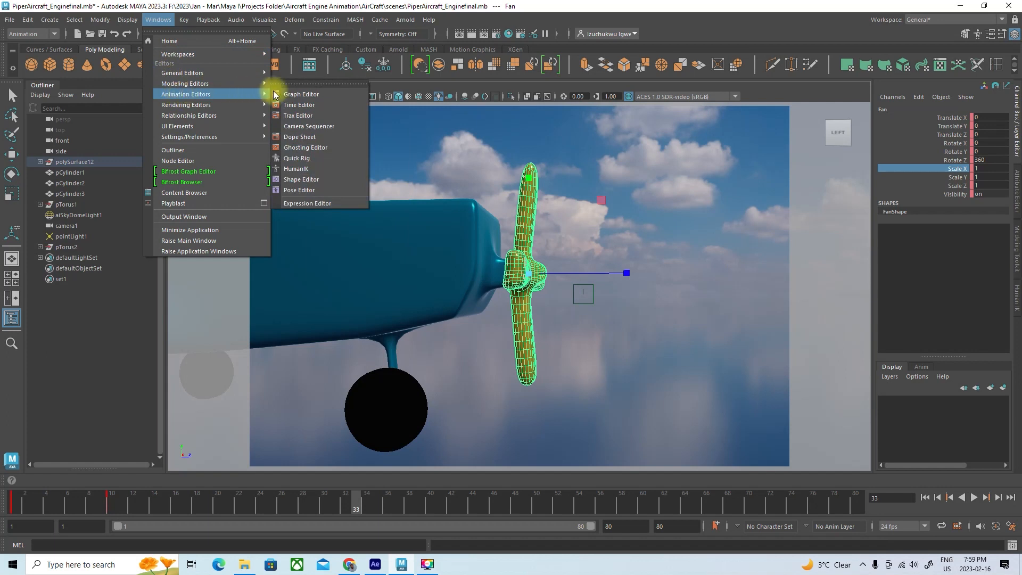
{"action": "left_click", "coordinate": [310, 93]}
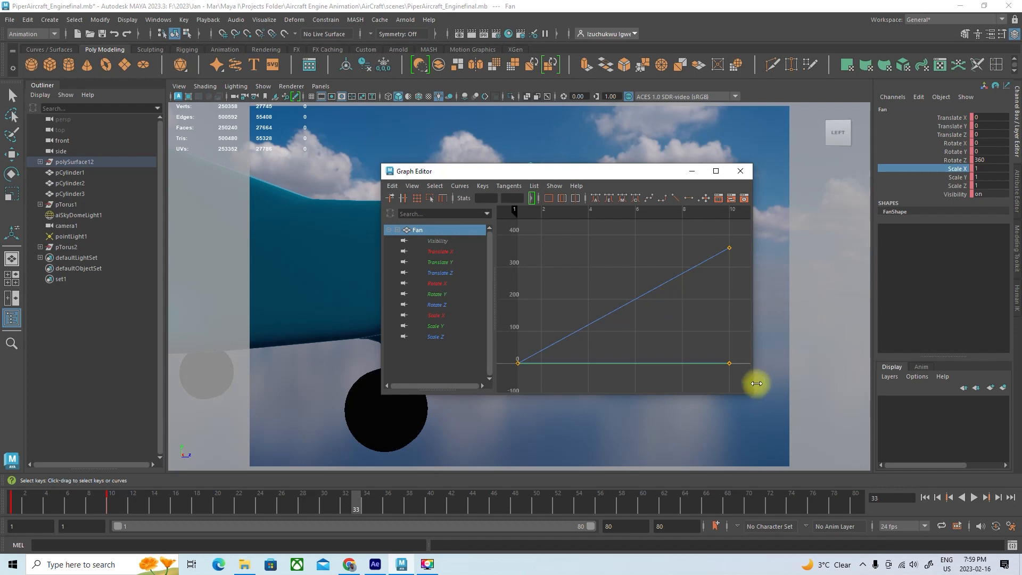
{"action": "scroll", "coordinate": [666, 353], "scroll_direction": "down", "scroll_amount": 3}
{"action": "left_click_drag", "start_coordinate": [710, 376], "coordinate": [554, 264]}
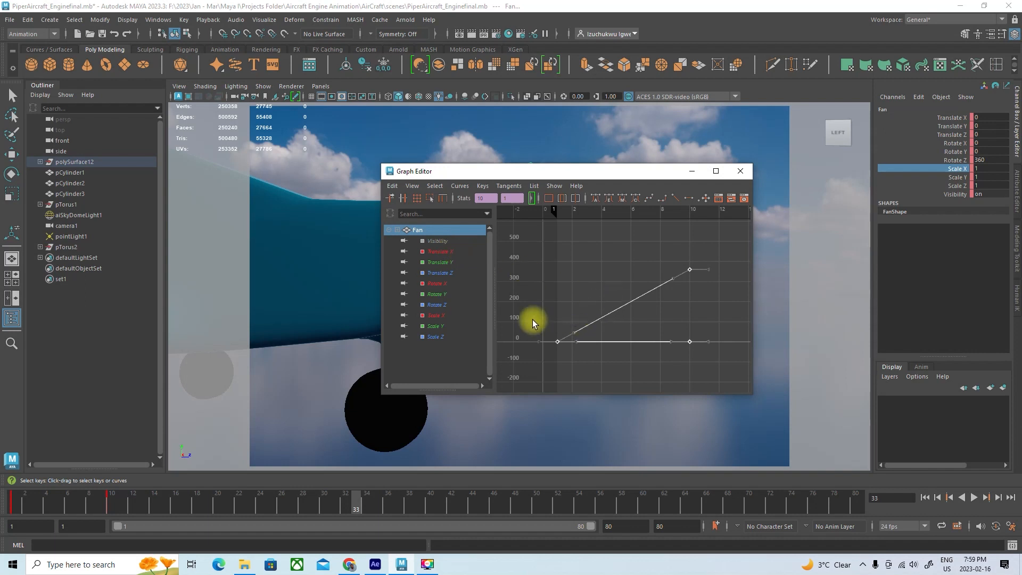
Examine the Fan's individual translate, rotate and scale curves in the Graph Editor, comparing them with the Rotate Z curve
{"action": "left_click", "coordinate": [438, 306]}
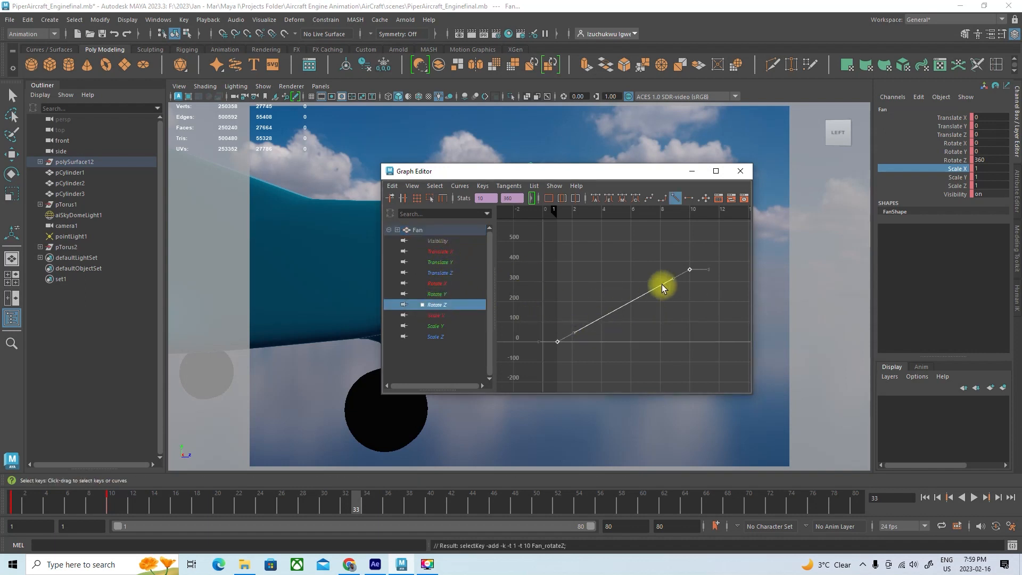
{"action": "left_click", "coordinate": [436, 253]}
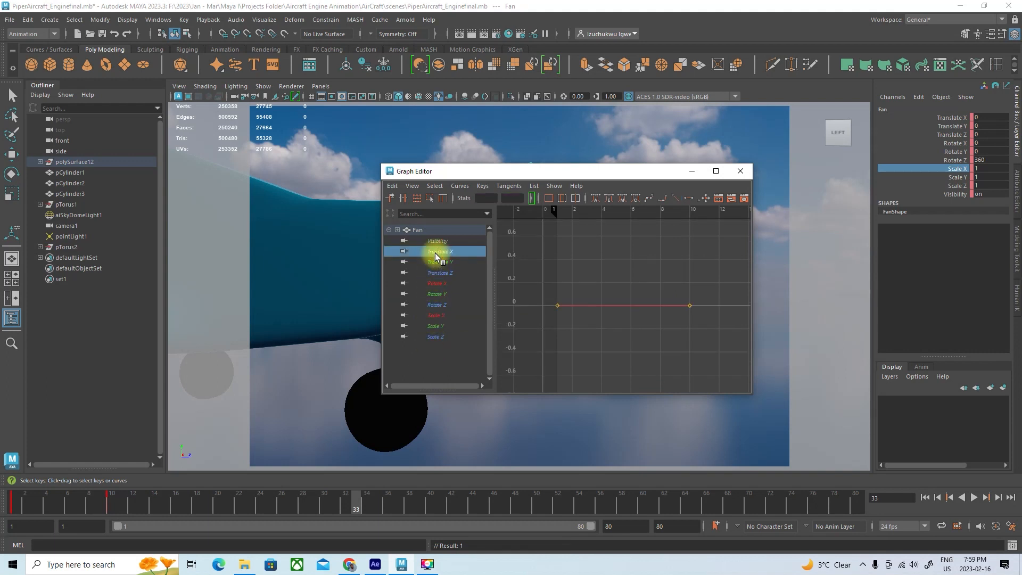
{"action": "left_click", "coordinate": [436, 263]}
{"action": "left_click", "coordinate": [435, 273]}
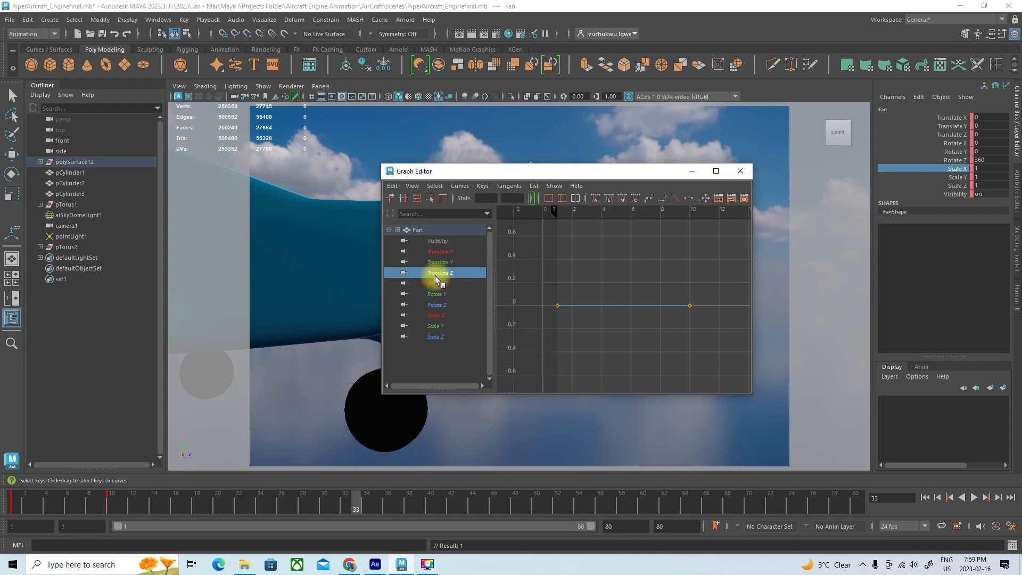
{"action": "left_click", "coordinate": [436, 284]}
{"action": "left_click", "coordinate": [438, 305]}
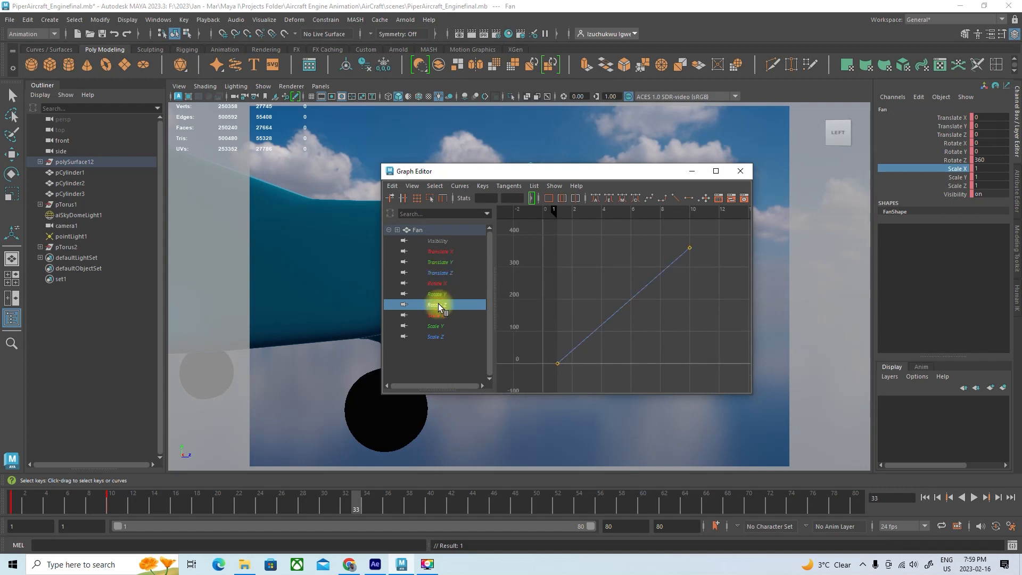
{"action": "left_click", "coordinate": [436, 315]}
{"action": "left_click", "coordinate": [433, 326]}
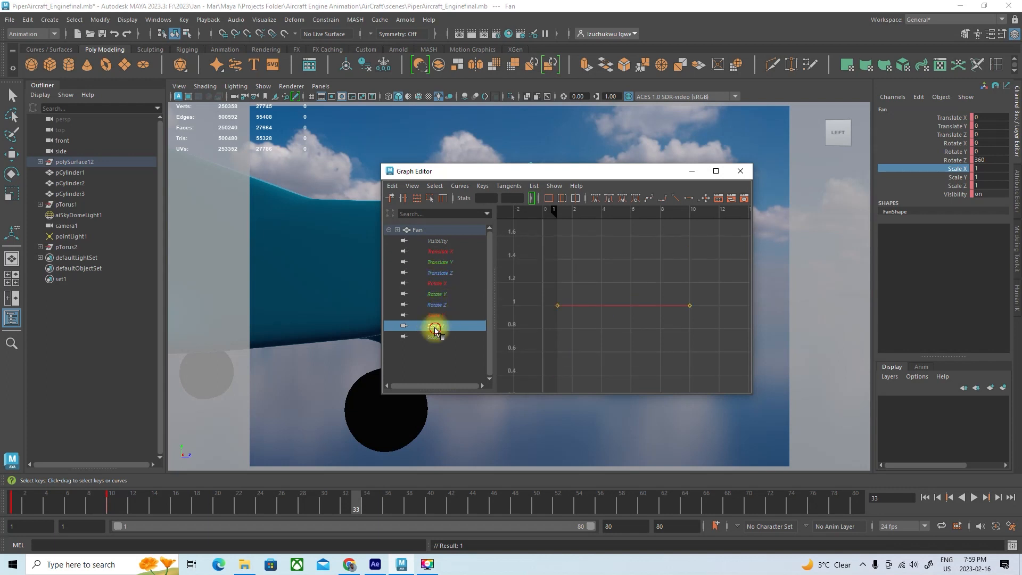
{"action": "left_click", "coordinate": [434, 336]}
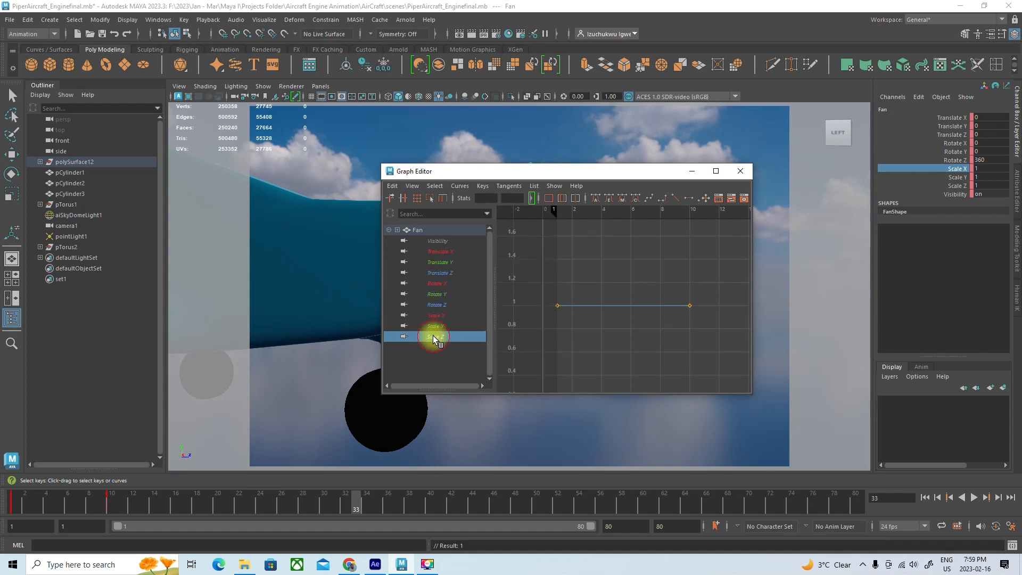
{"action": "left_click", "coordinate": [436, 305]}
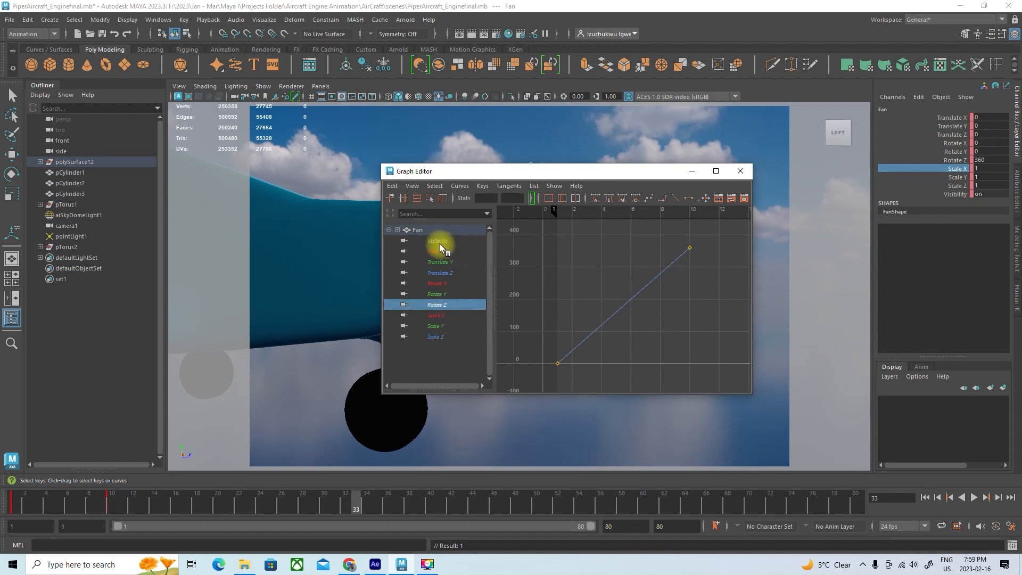
Set the post infinity of all the Fan's curves to Cycle with Offset and close the Graph Editor
{"action": "left_click", "coordinate": [420, 231]}
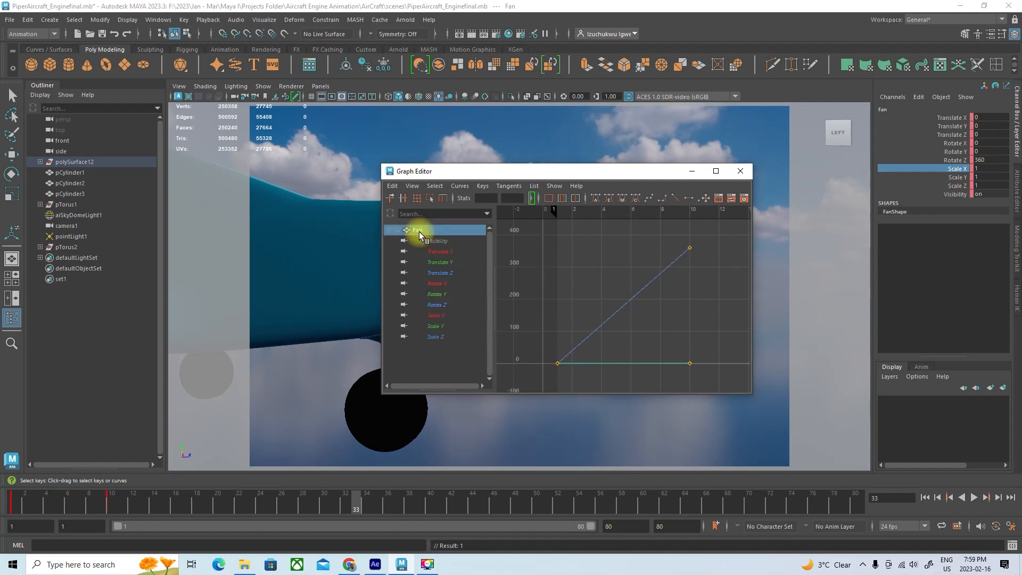
{"action": "left_click_drag", "start_coordinate": [722, 387], "coordinate": [554, 241]}
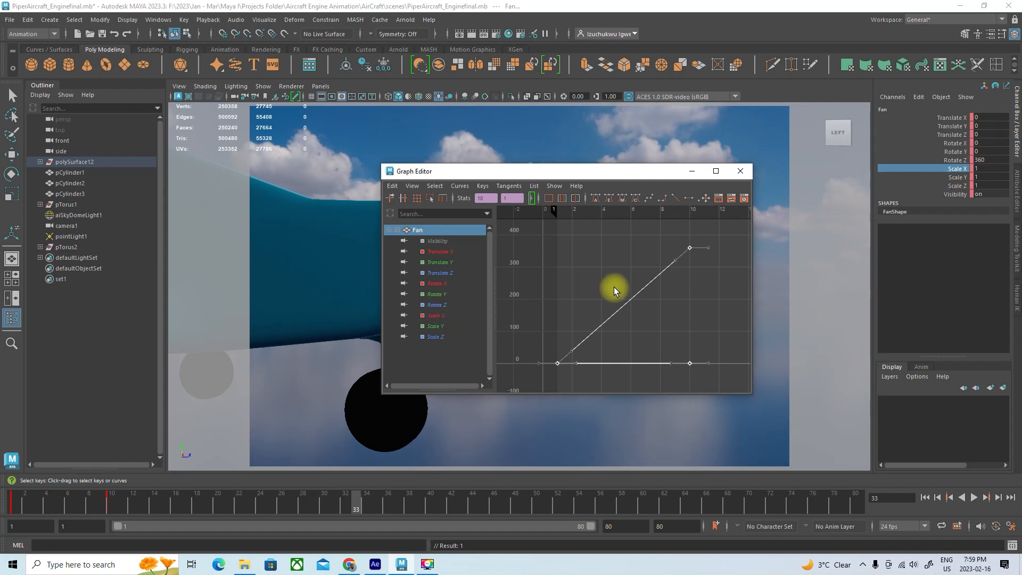
{"action": "left_click", "coordinate": [460, 188]}
{"action": "mouse_move", "coordinate": [483, 216]}
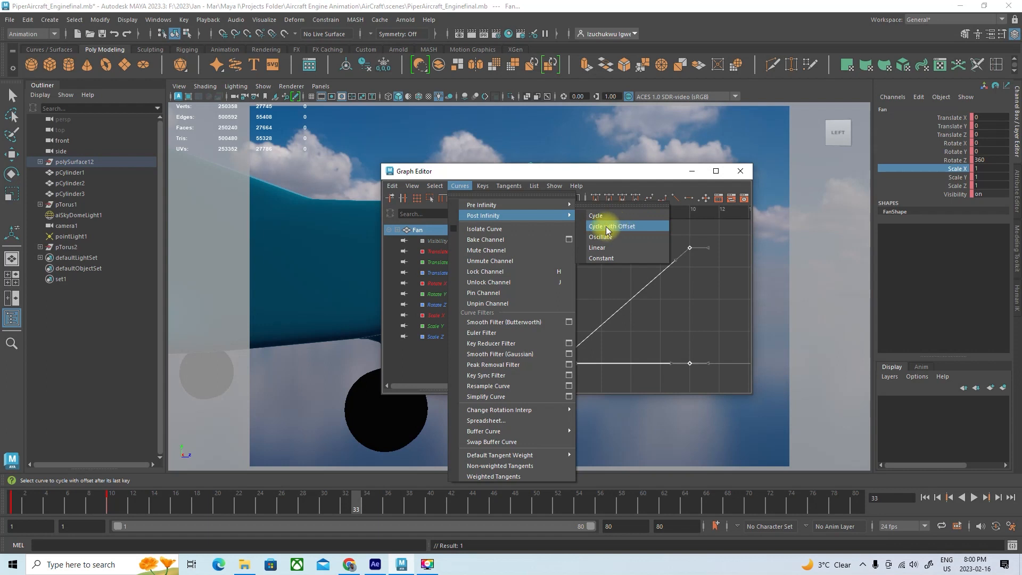
{"action": "left_click", "coordinate": [608, 227]}
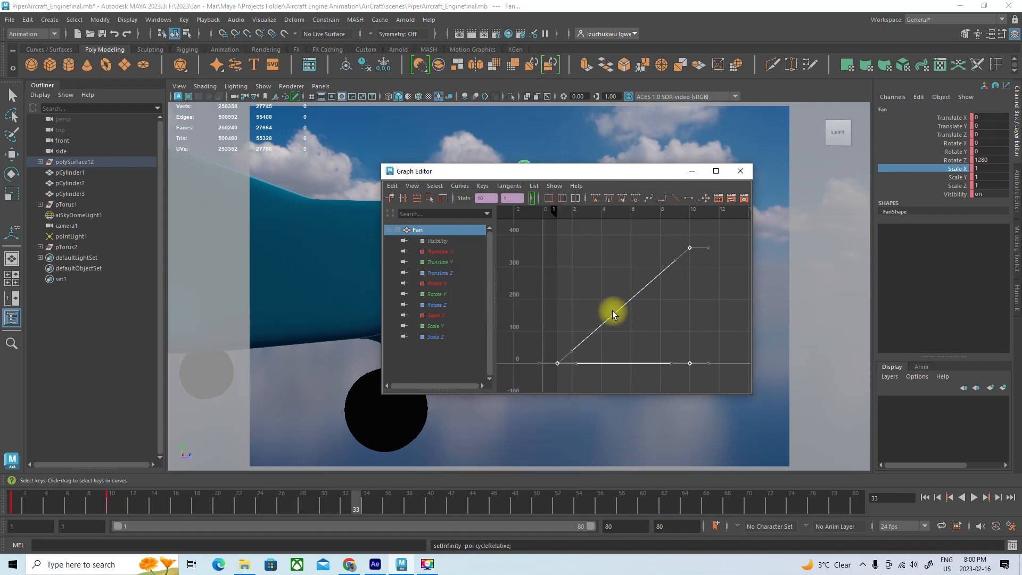
{"action": "left_click", "coordinate": [739, 169]}
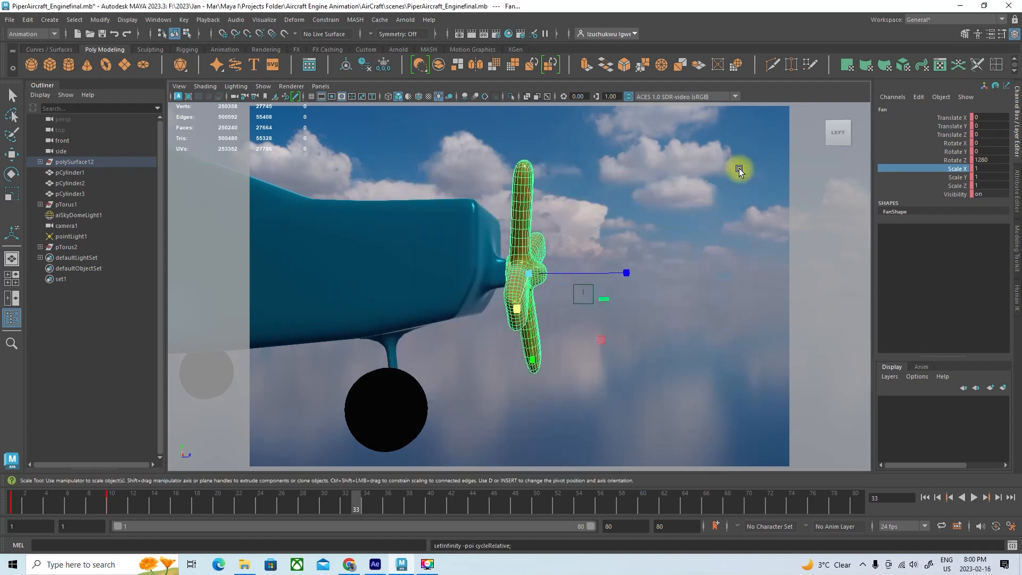
Play the animation and check the continuously spinning propeller from the front of the whole aircraft
{"action": "left_click", "coordinate": [974, 497]}
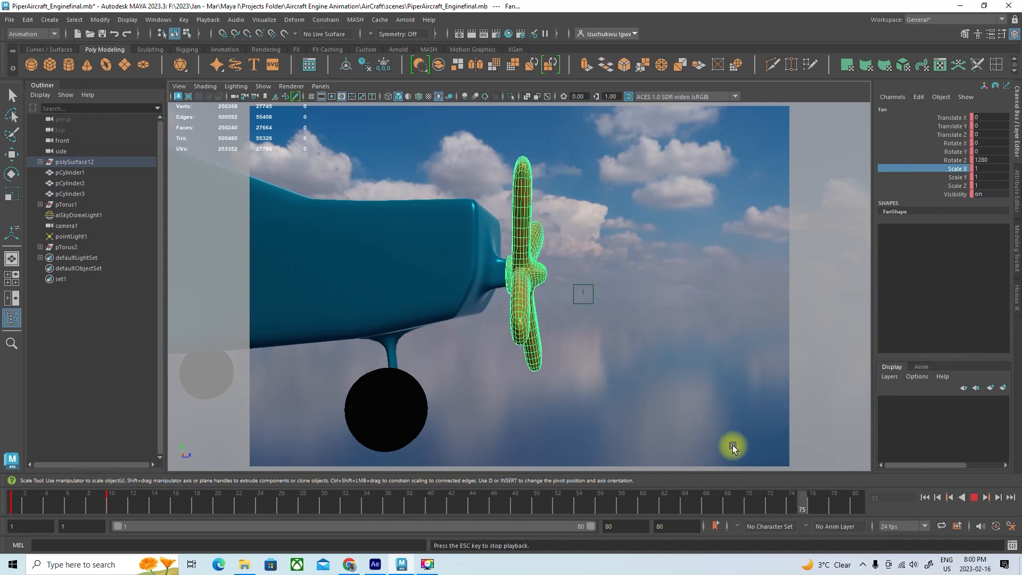
{"action": "left_click_drag", "start_coordinate": [491, 347], "coordinate": [385, 330], "text": "alt"}
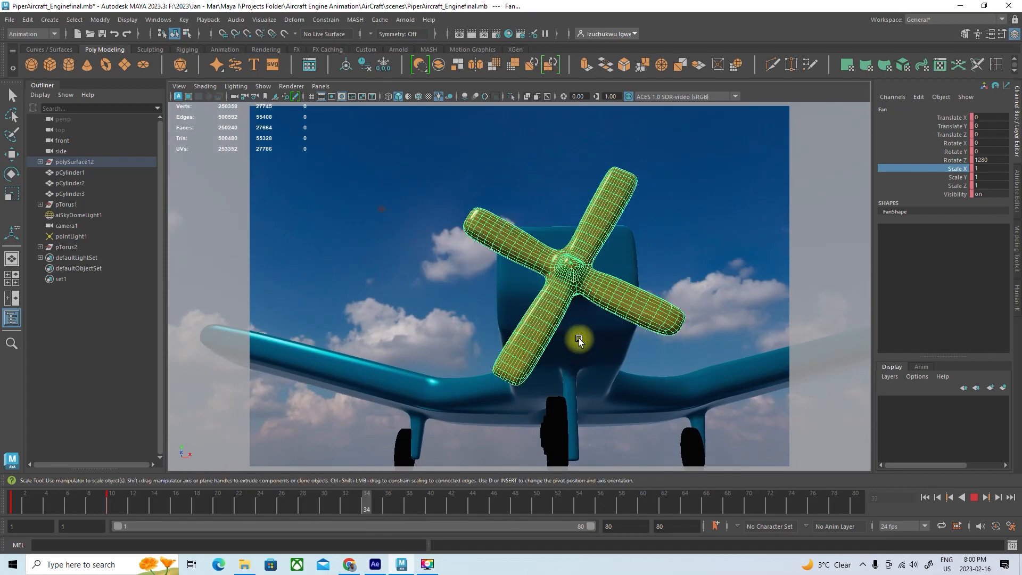
{"action": "scroll", "coordinate": [579, 337], "scroll_direction": "down", "scroll_amount": 3}
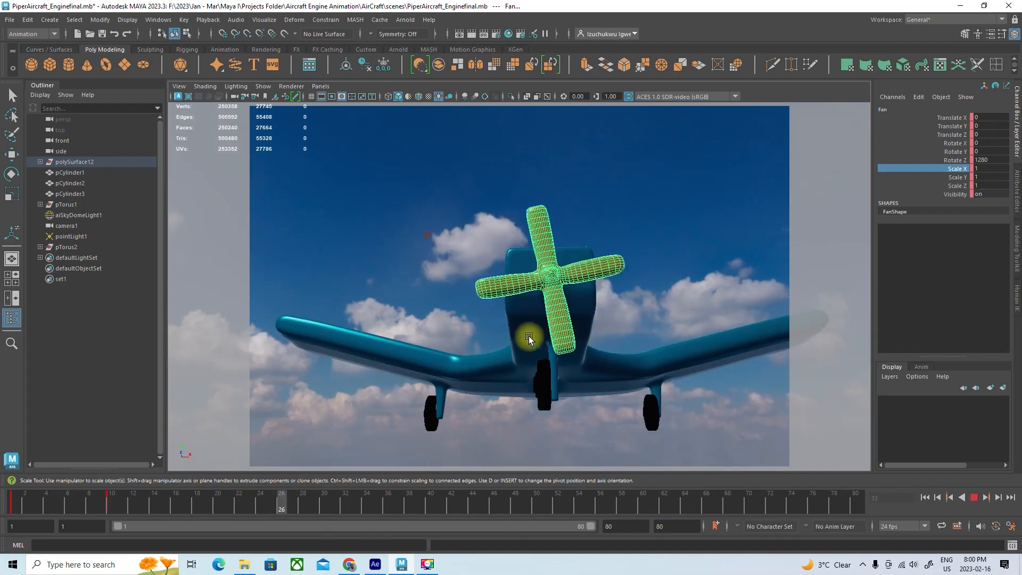
{"action": "scroll", "coordinate": [553, 328], "scroll_direction": "down", "scroll_amount": 2}
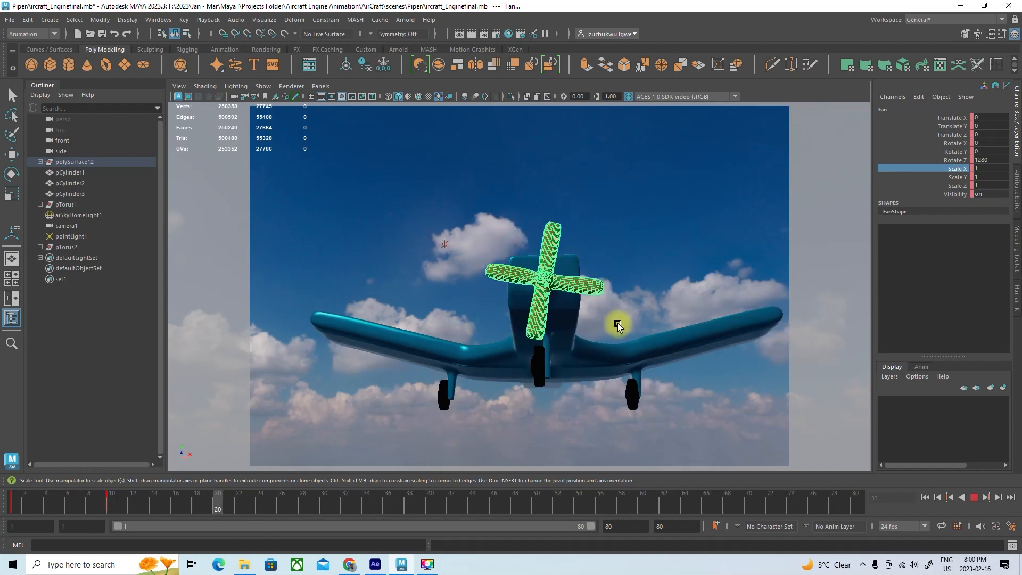